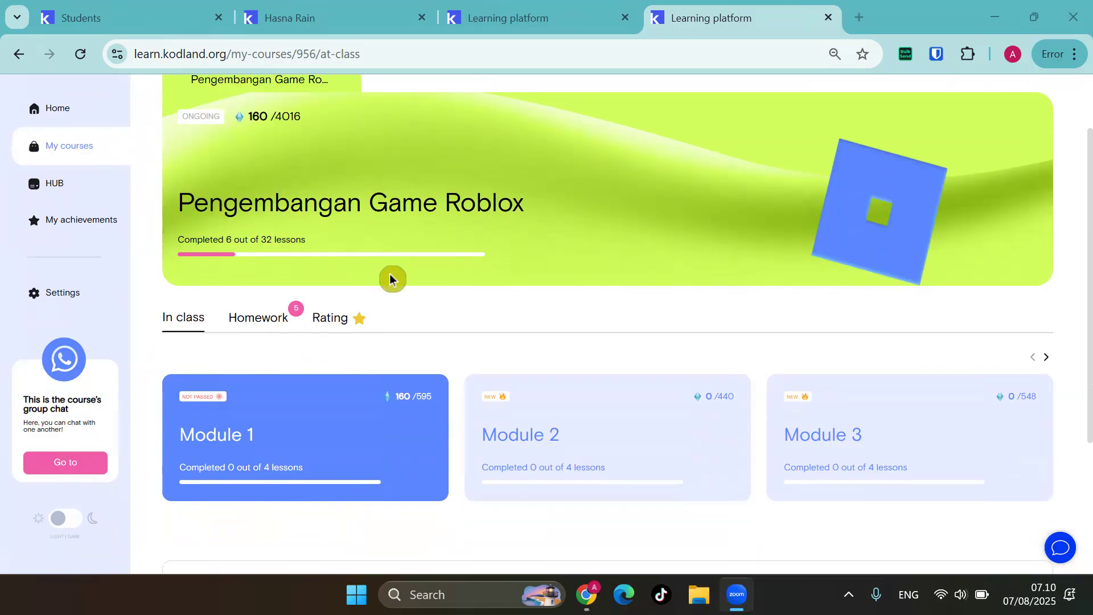
Copy the domain learn.kodland.org from the course page's address and open it in Microsoft Edge.
scroll(398, 271, down, 3)
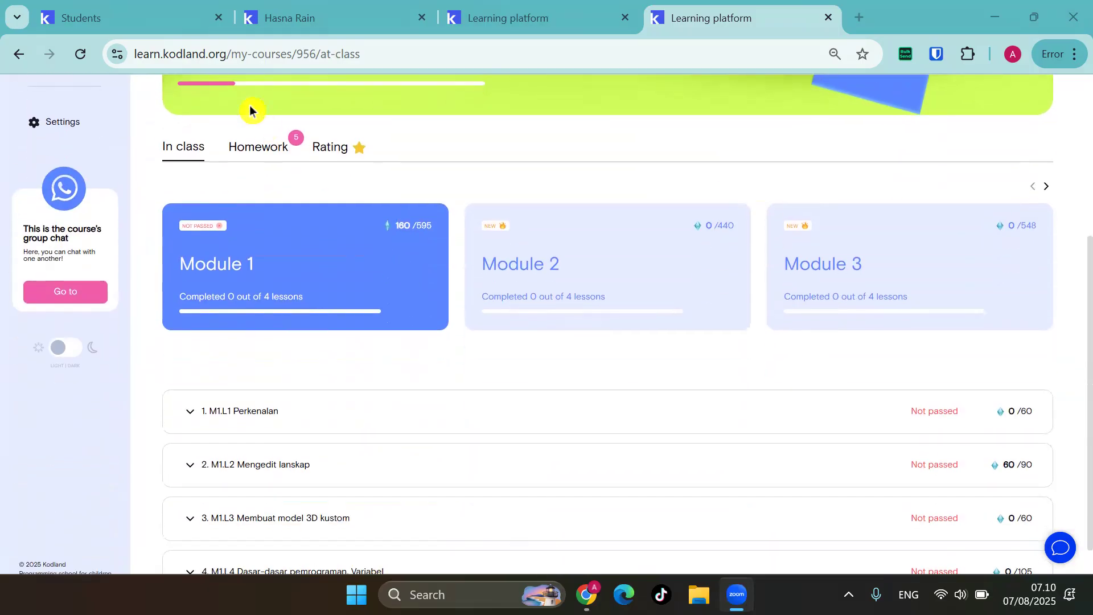
click(227, 58)
click(209, 57)
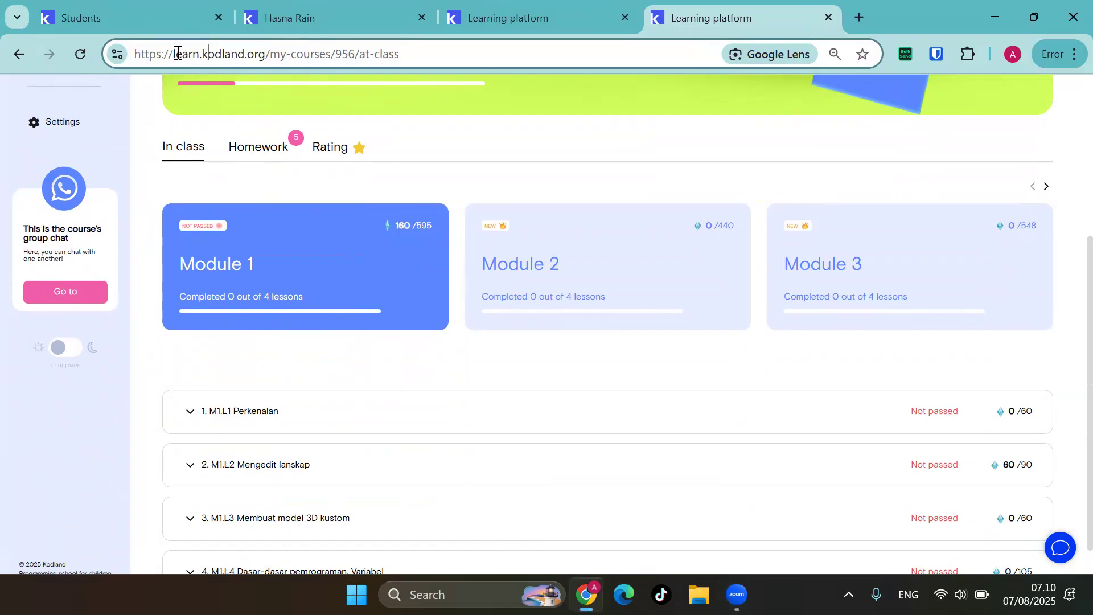
drag(177, 53, 255, 58)
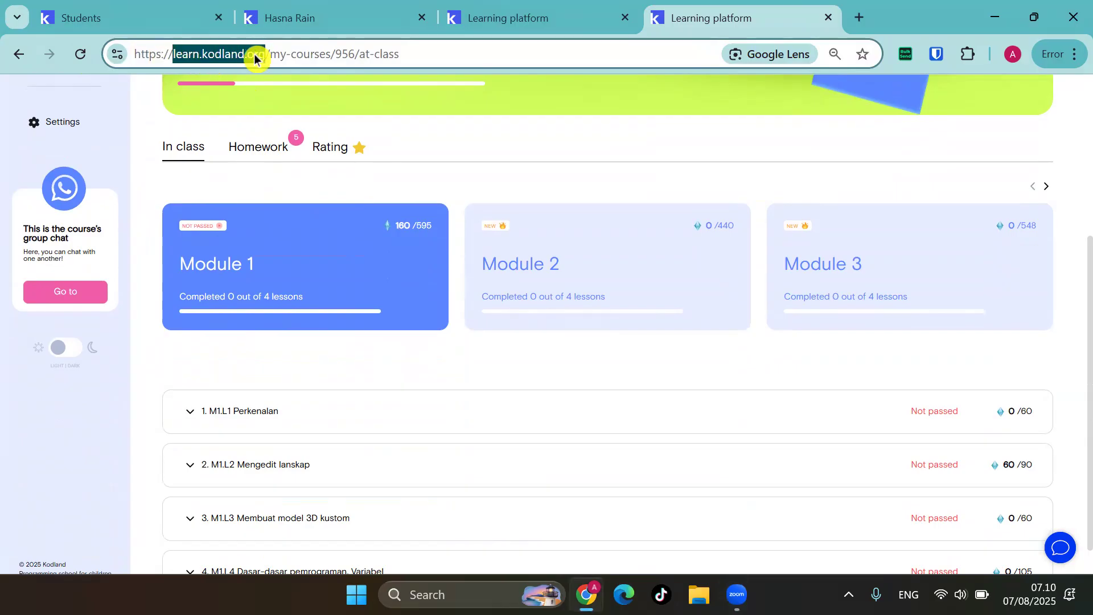
right_click(255, 58)
click(327, 222)
click(624, 594)
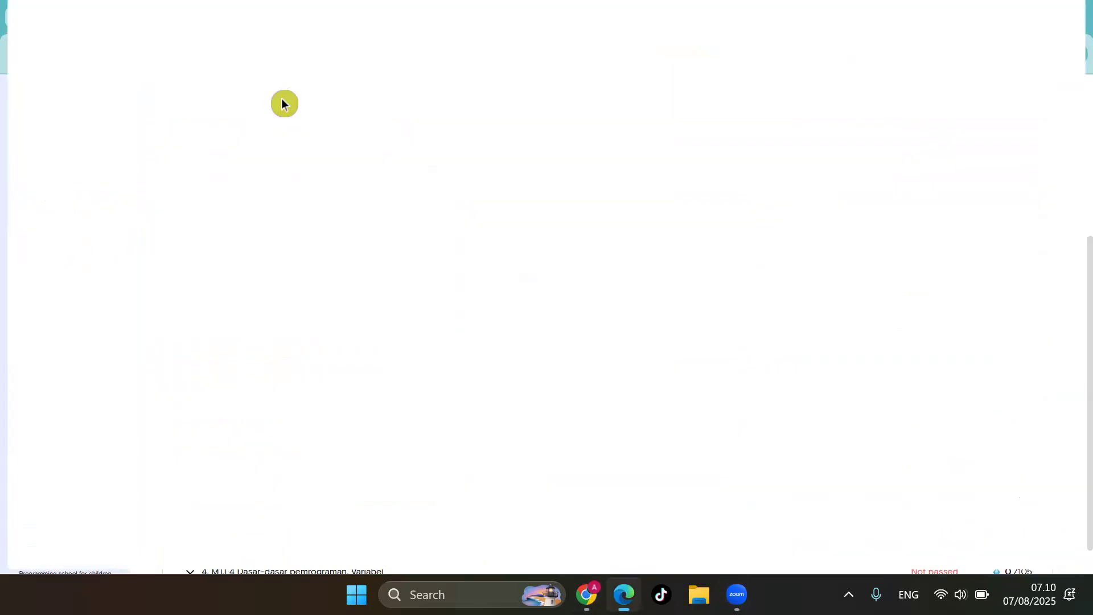
key(ctrl+v)
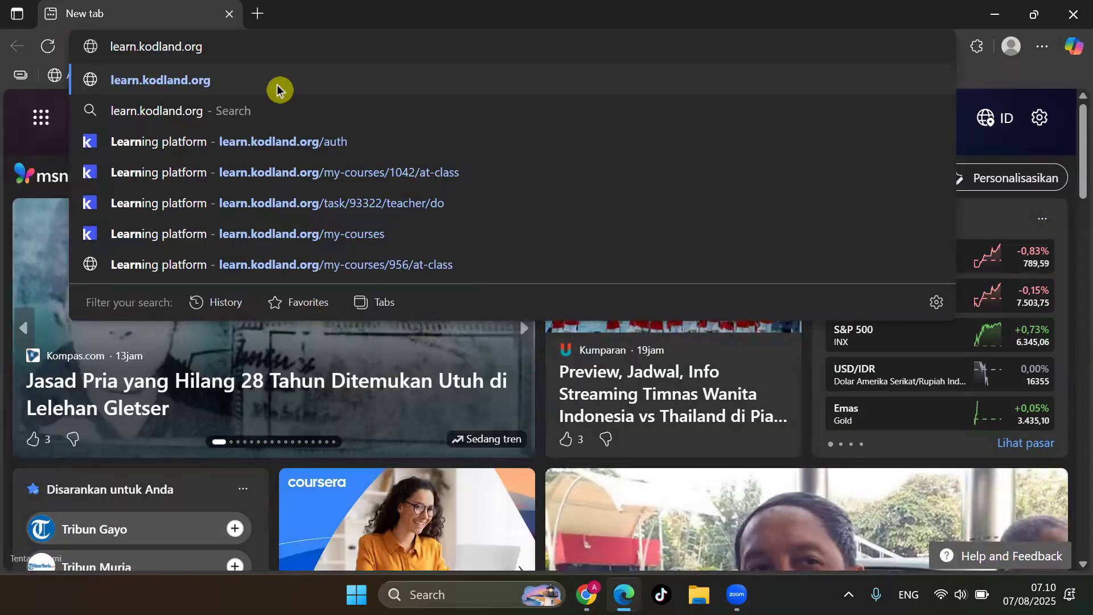
click(277, 85)
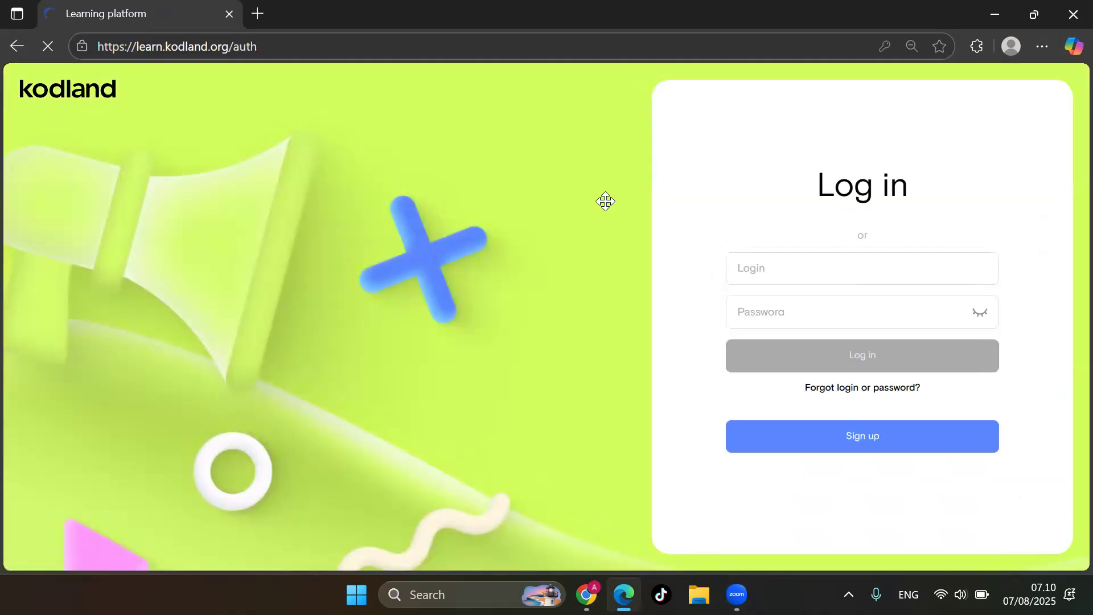
Fill in the account login and password on the Kodland login form using the saved credentials.
click(860, 267)
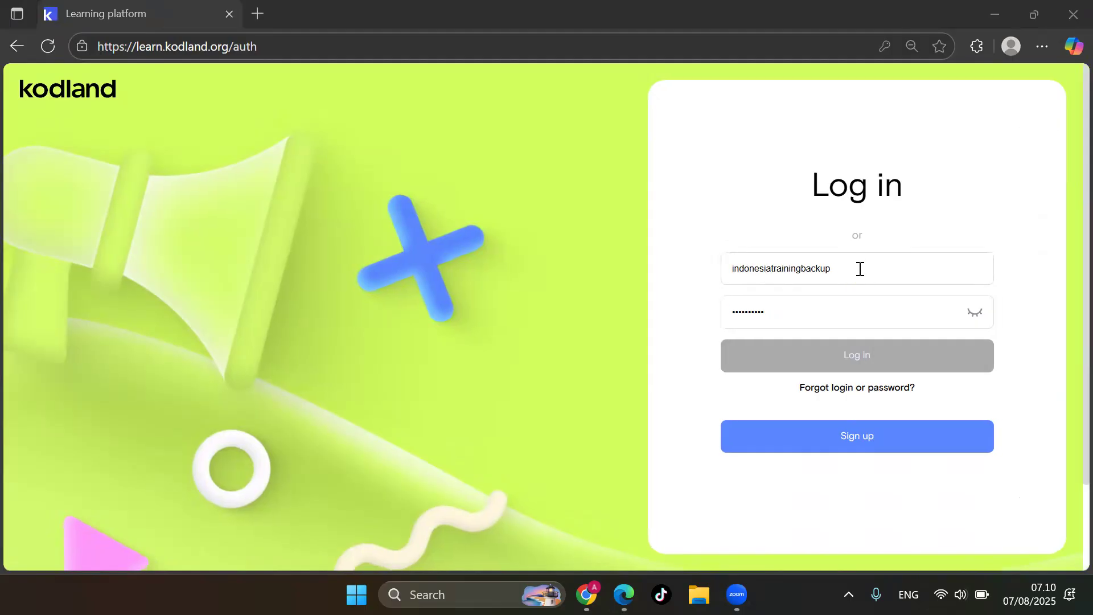
click(859, 269)
click(662, 203)
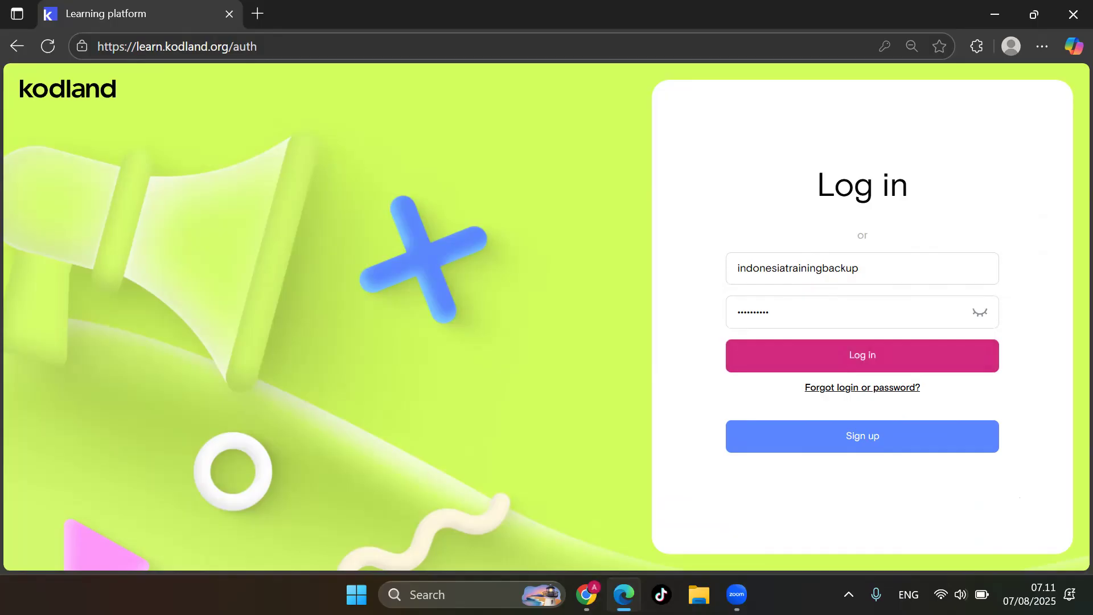
Switch back to Chrome and look over the learning platform's home page.
click(594, 592)
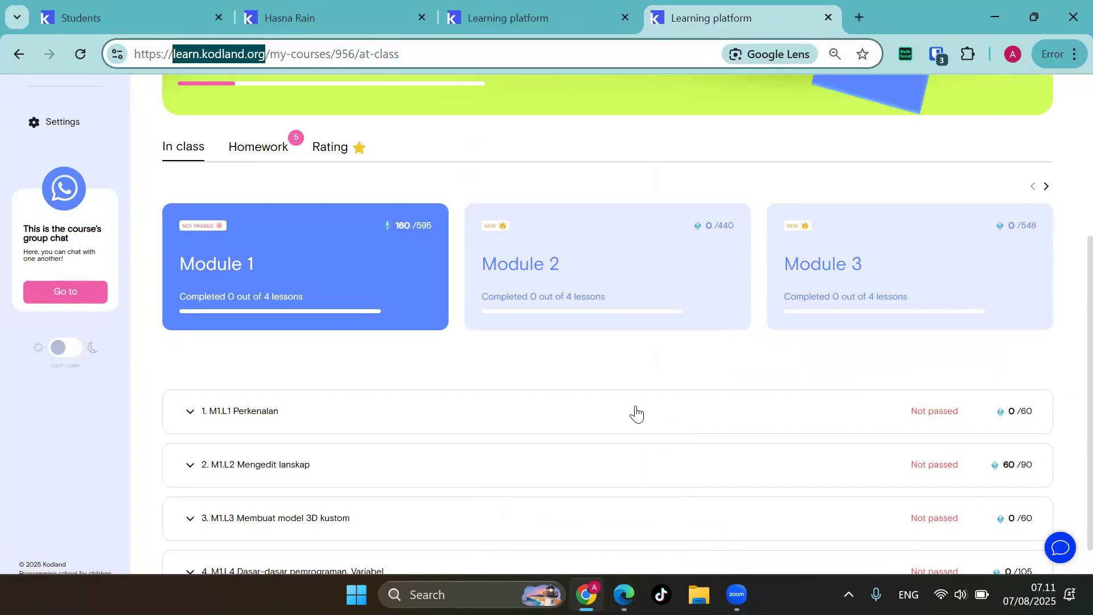
scroll(328, 317, up, 5)
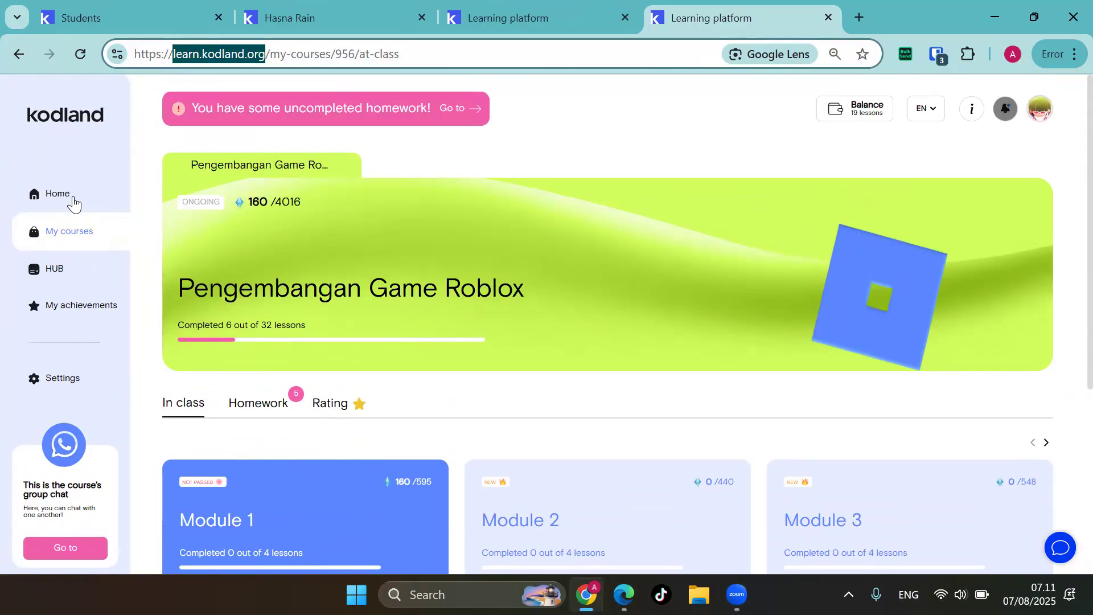
click(72, 201)
scroll(296, 317, down, 9)
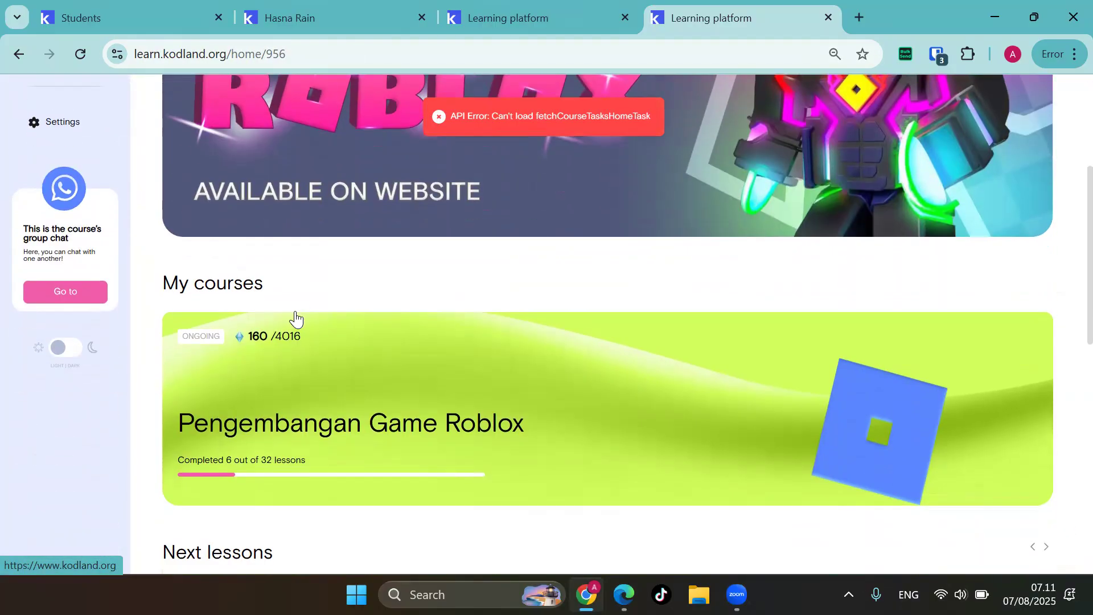
scroll(257, 296, up, 5)
scroll(88, 200, up, 5)
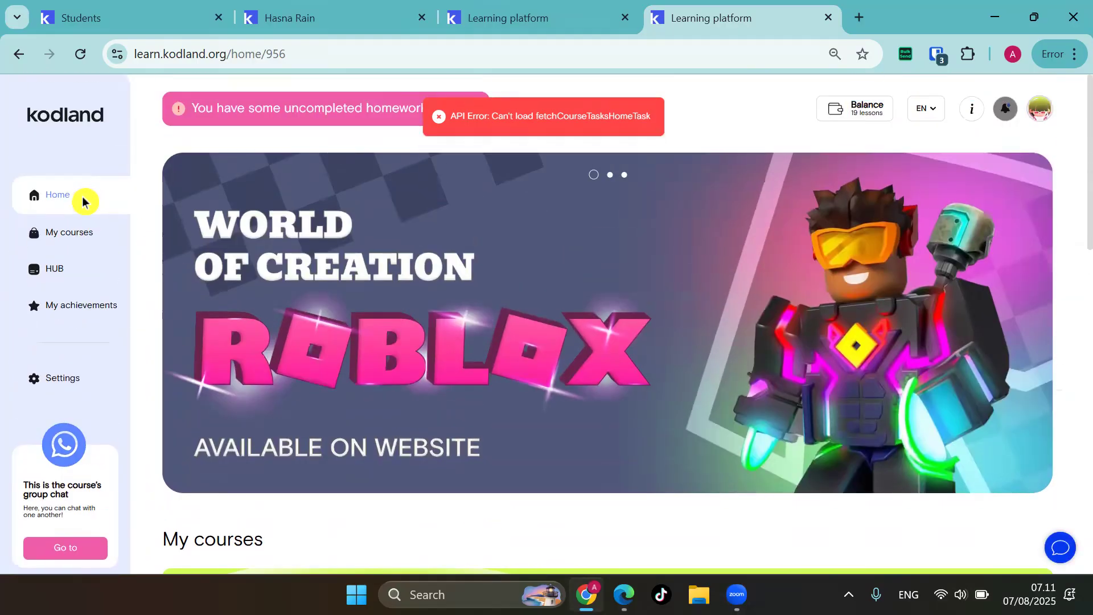
Open My courses and examine the homework list and the in-class lessons of Pengembangan Game Roblox.
click(85, 236)
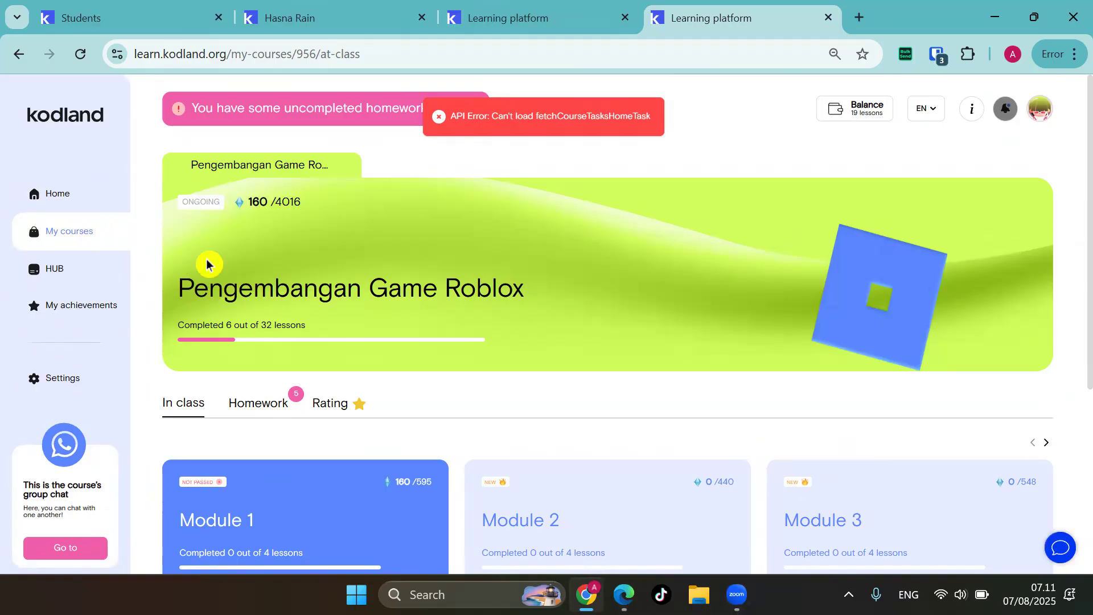
scroll(207, 263, down, 5)
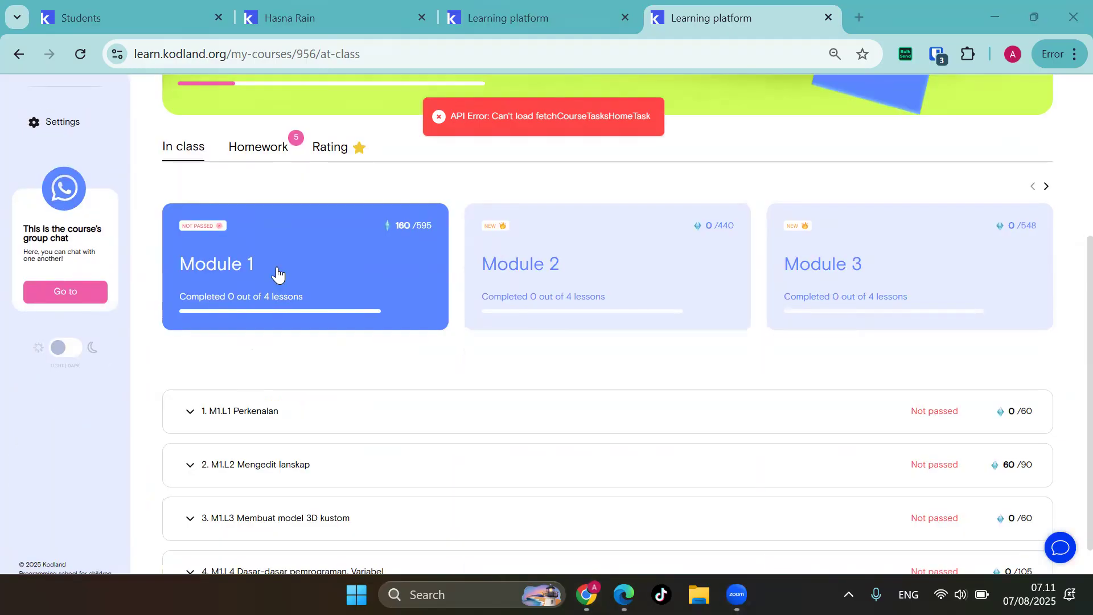
click(265, 150)
scroll(620, 391, up, 3)
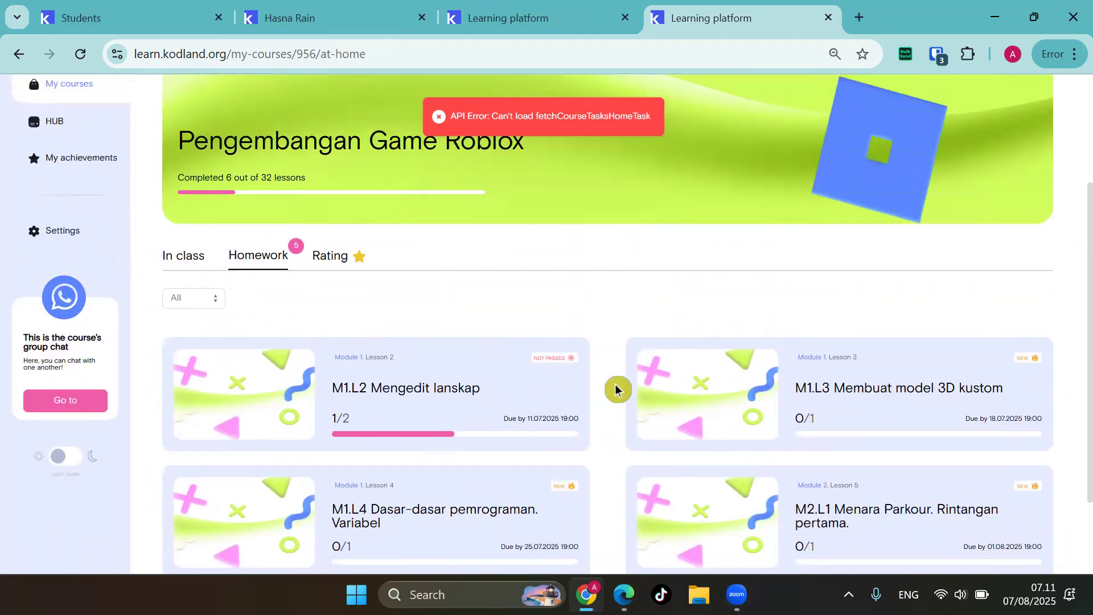
click(185, 293)
scroll(429, 296, down, 3)
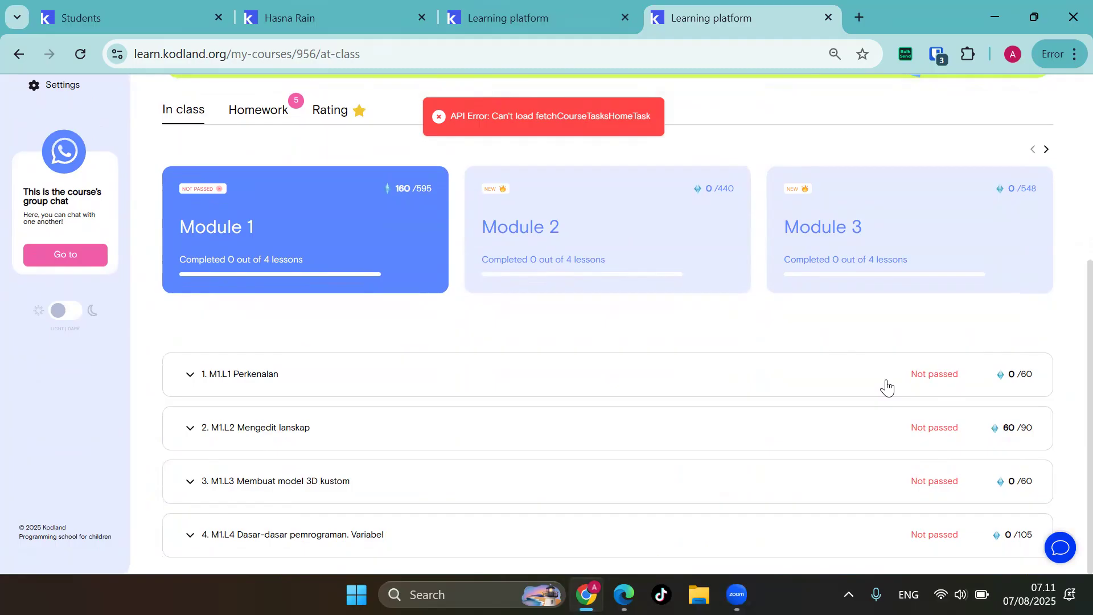
Open the task "Mengirimkan pekerjaan rumah!" from the homework of lesson M1.L2 Mengedit lanskap.
click(288, 114)
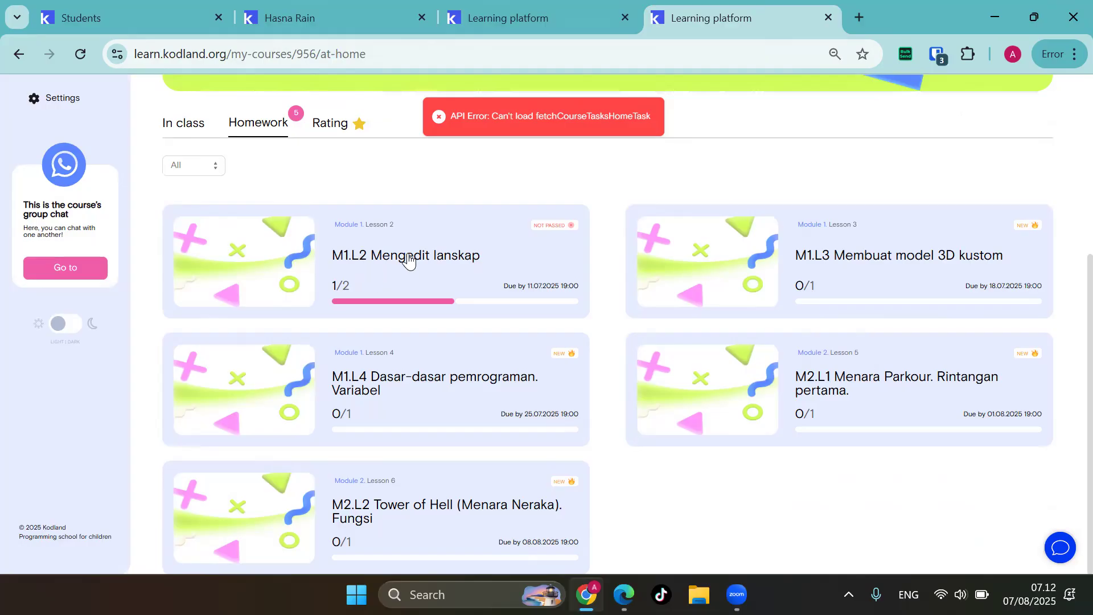
click(371, 271)
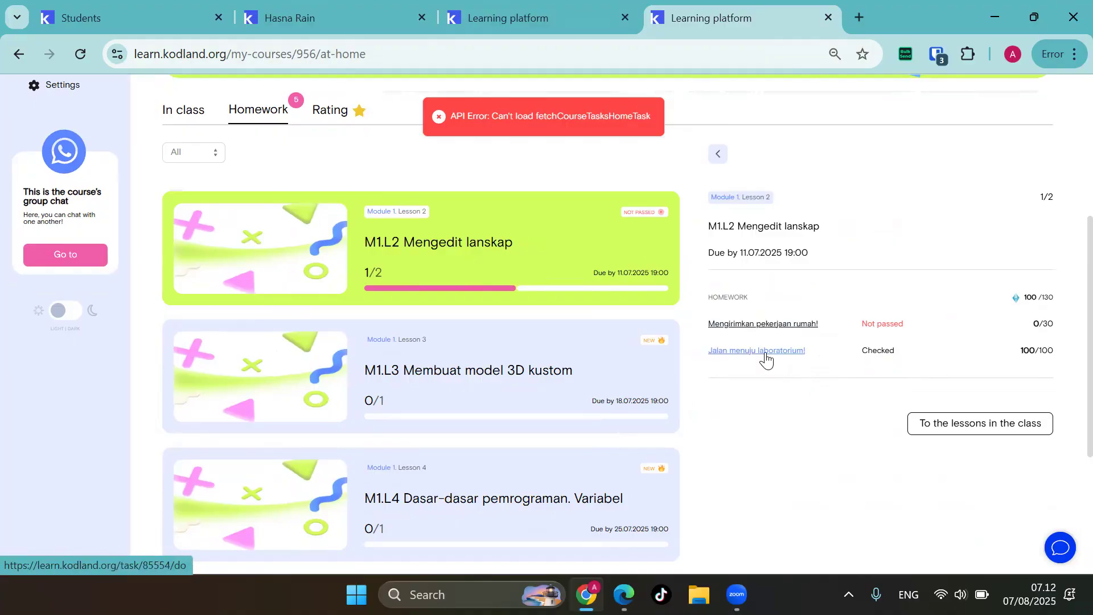
click(772, 325)
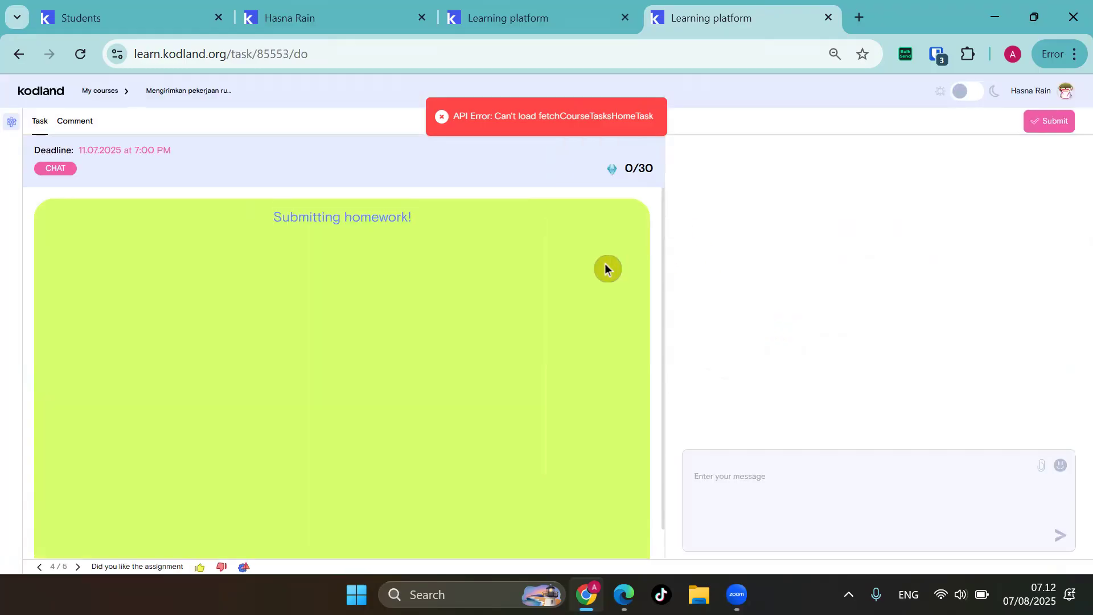
scroll(501, 309, down, 2)
scroll(391, 251, up, 2)
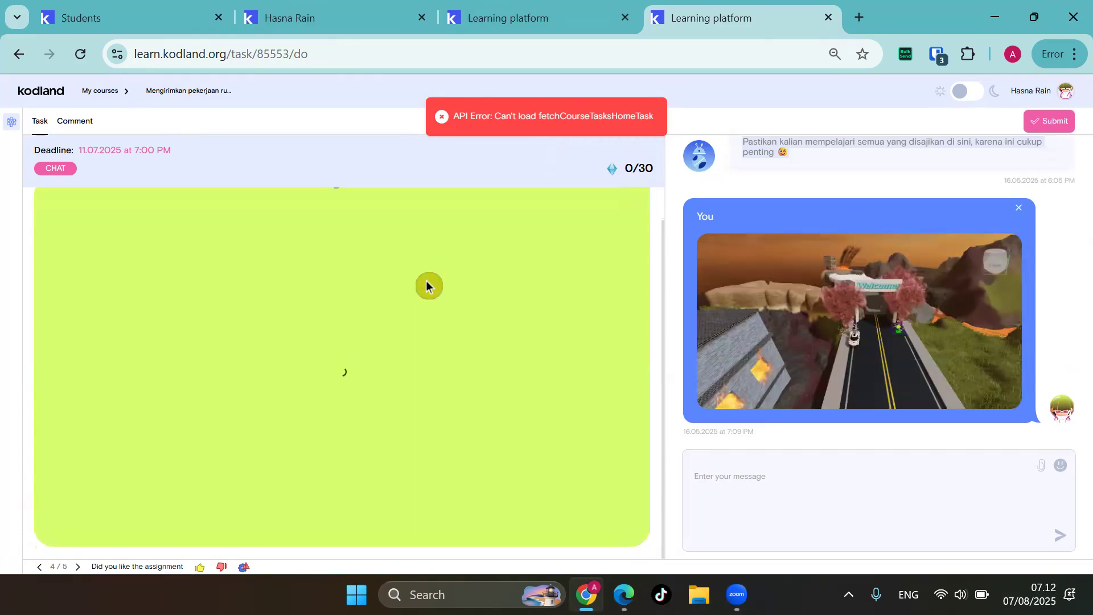
scroll(404, 301, down, 1)
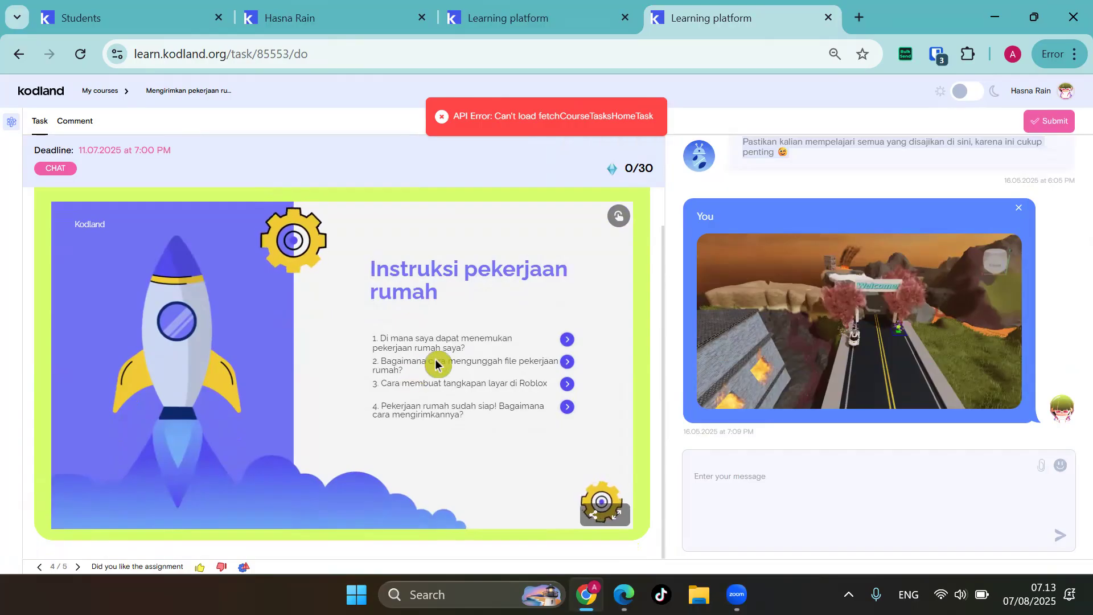
Read instruction 1 on where to find the homework and return to the instruction menu.
click(571, 340)
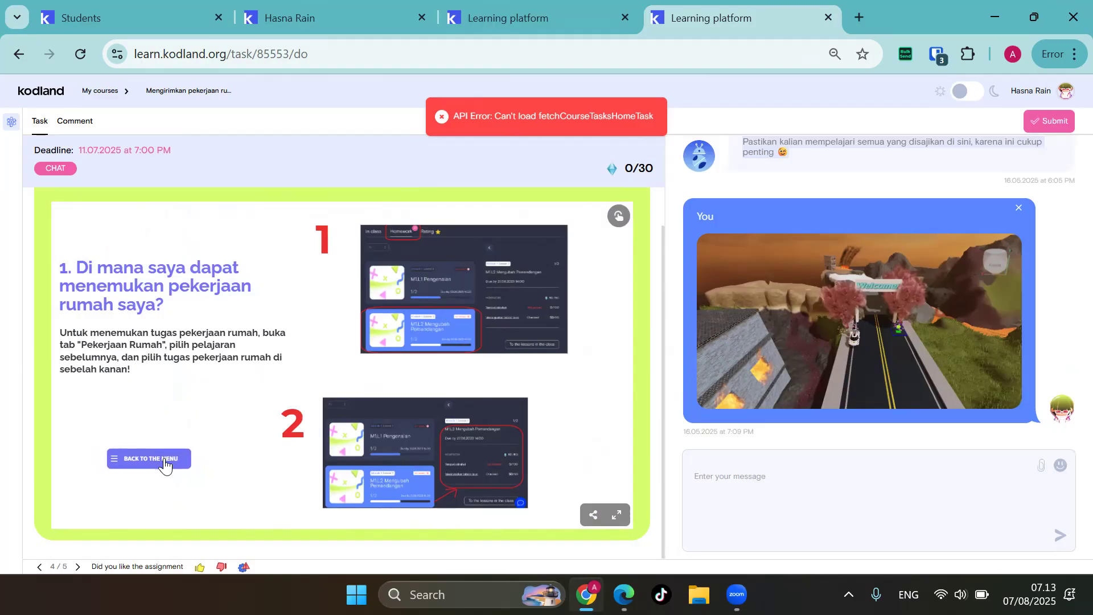
scroll(196, 446, up, 1)
scroll(197, 445, up, 5)
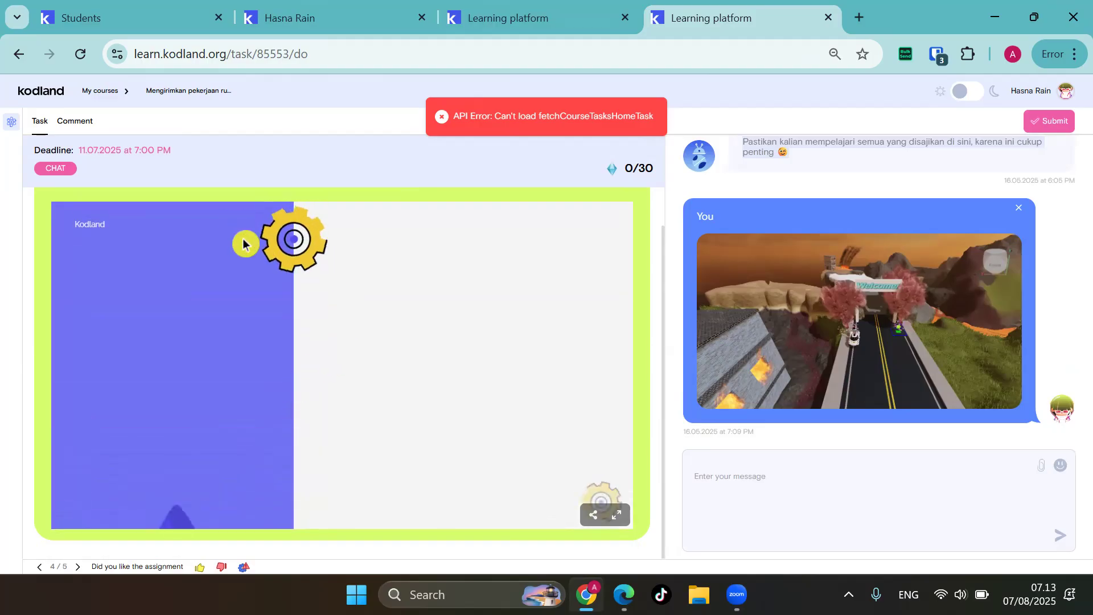
scroll(252, 254, down, 5)
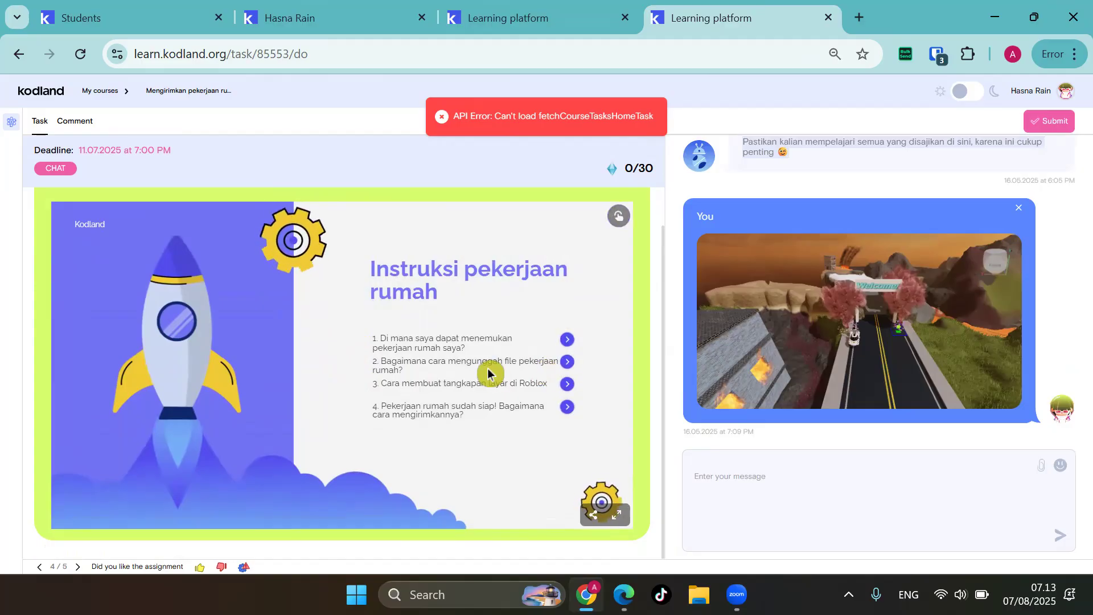
Read instruction 2 on how to upload a homework file and return to the instruction menu.
click(557, 409)
click(561, 400)
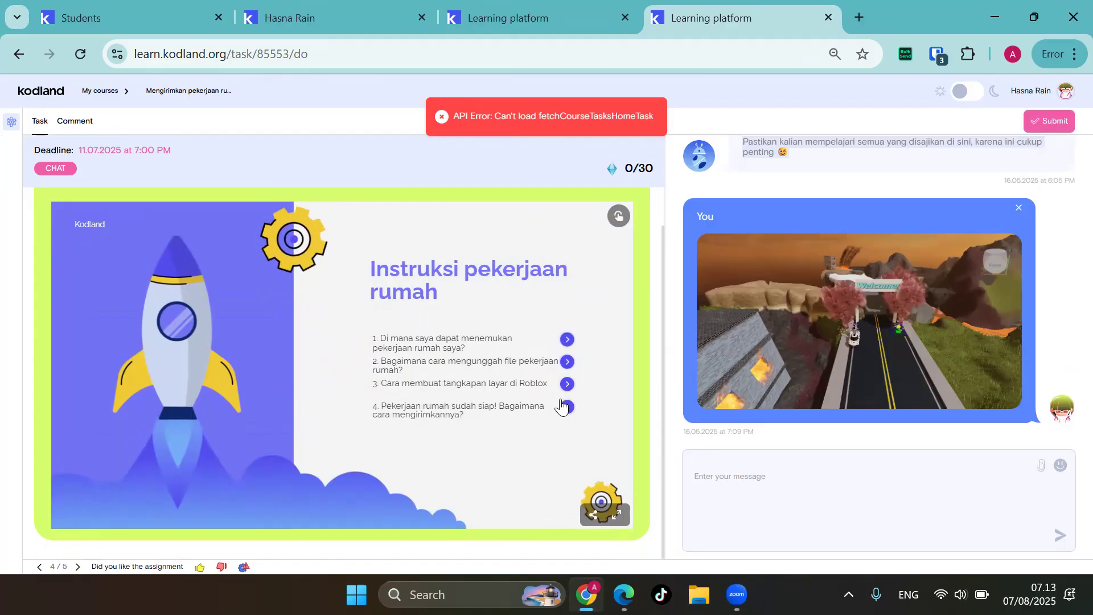
click(526, 398)
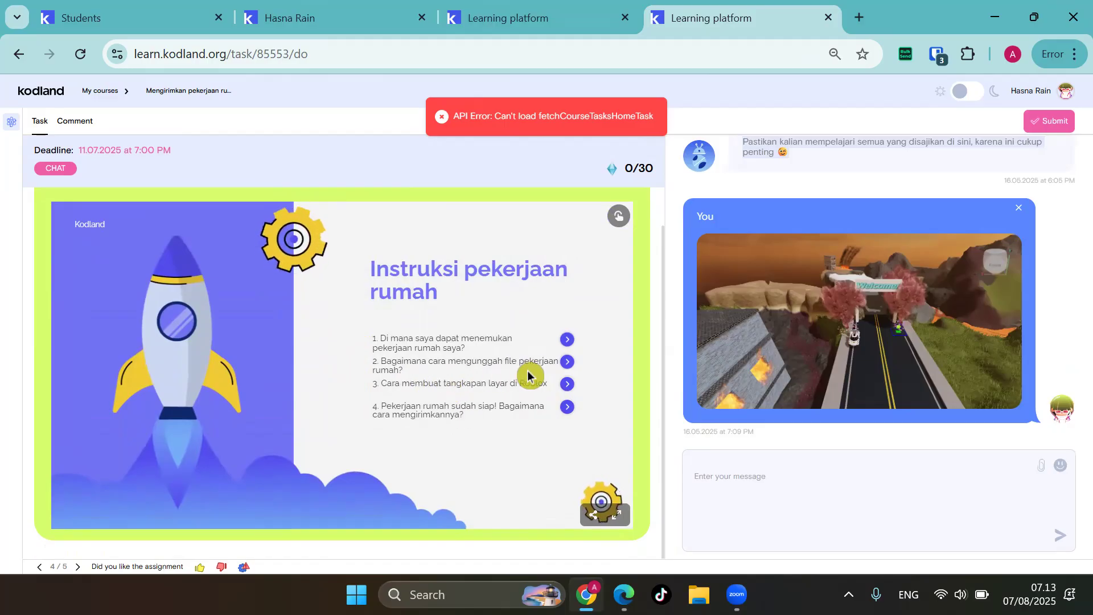
click(567, 362)
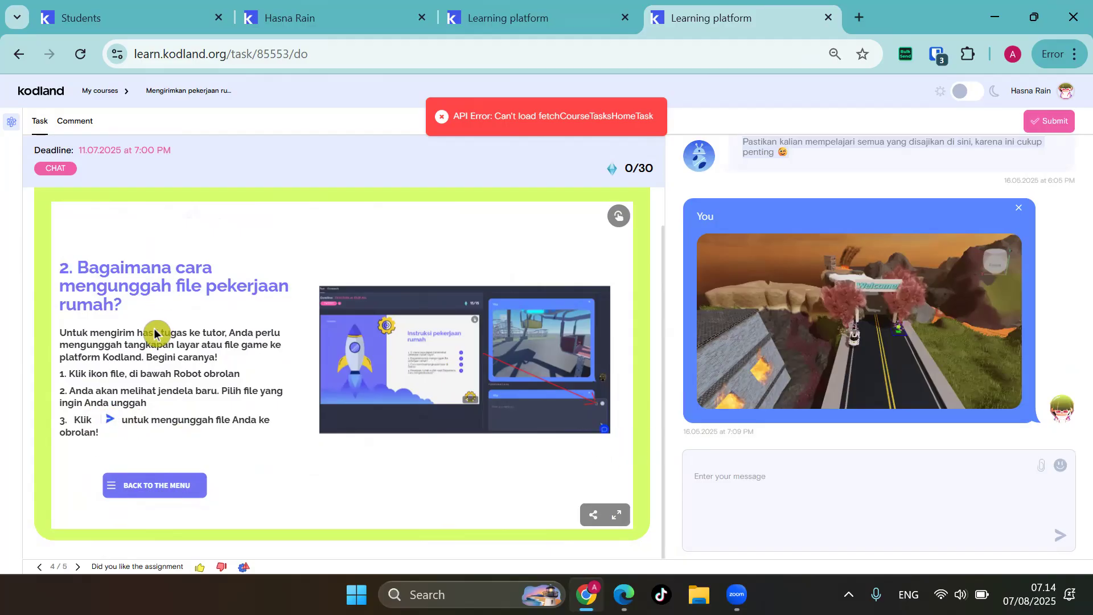
scroll(155, 333, up, 1)
scroll(205, 250, down, 1)
click(170, 481)
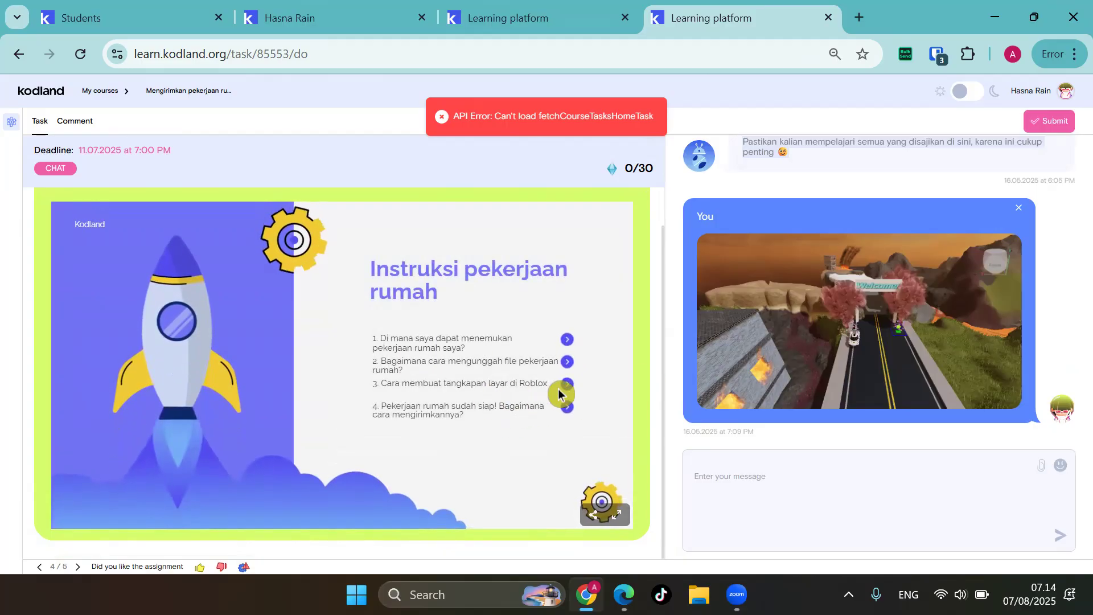
Read instruction 3 on taking screenshots in Roblox, then review the messages in the task chat.
click(566, 383)
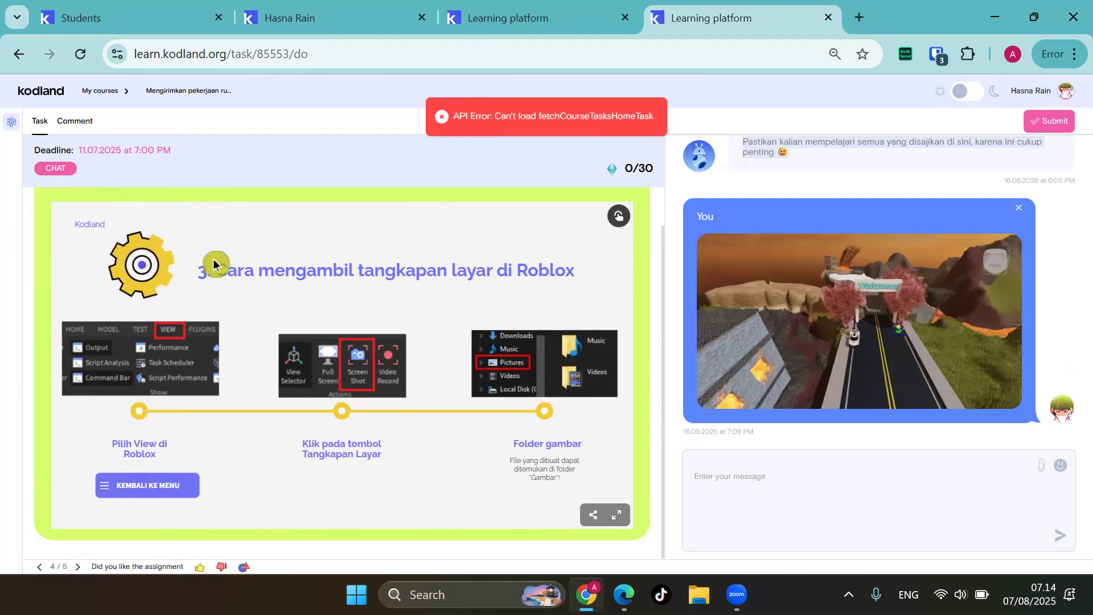
click(150, 490)
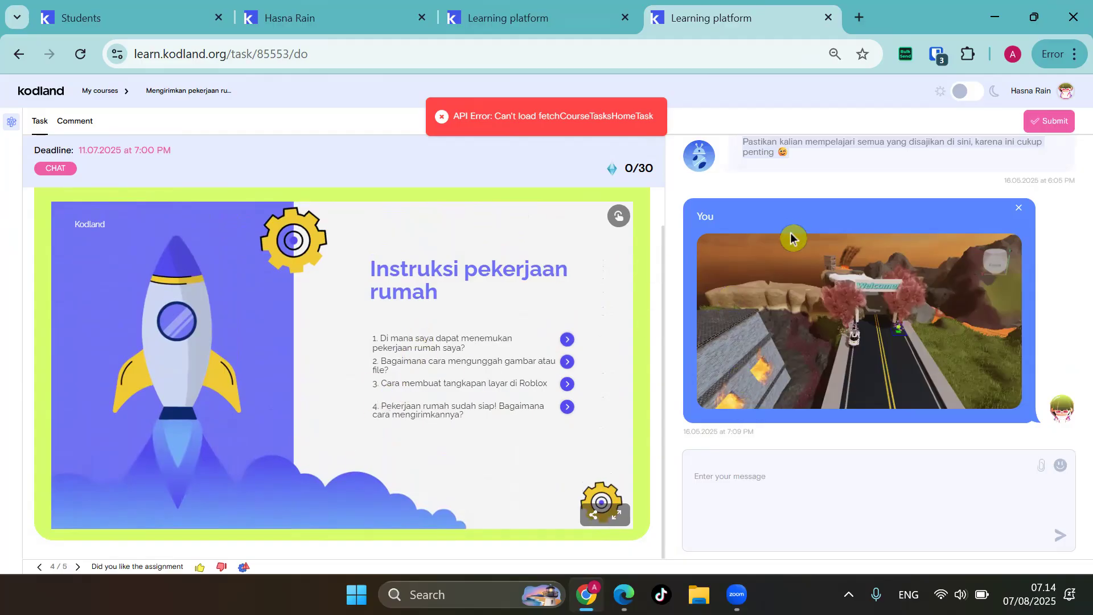
scroll(791, 279, up, 3)
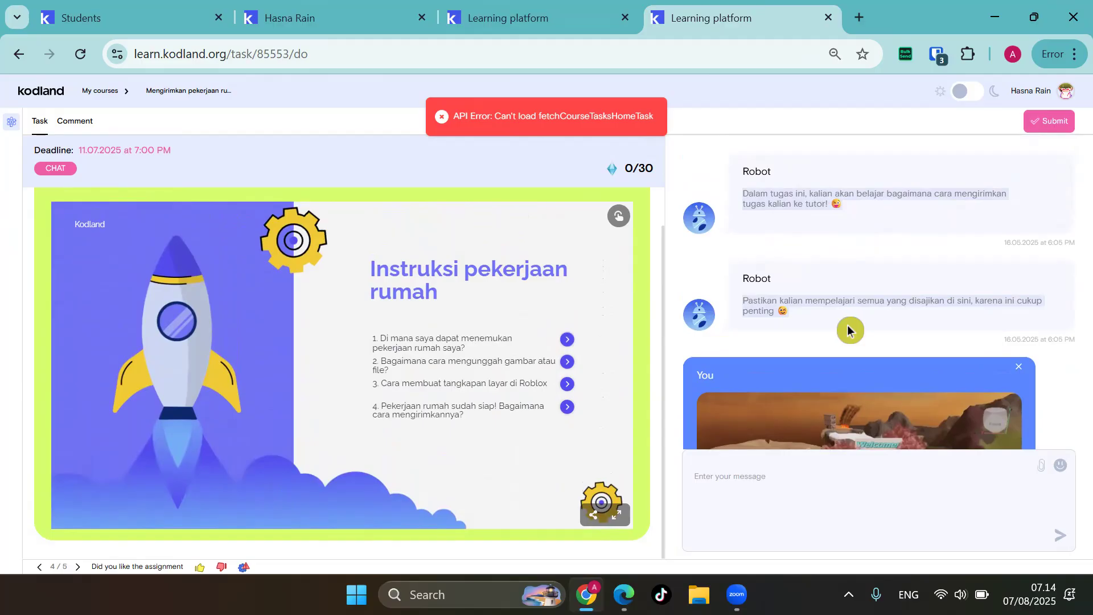
scroll(848, 331, down, 3)
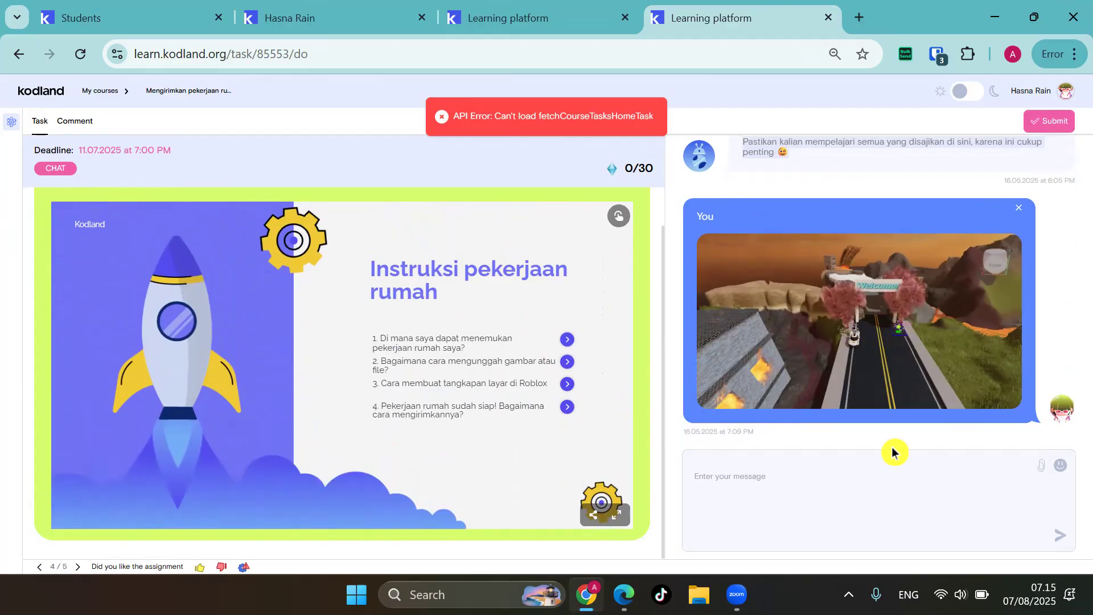
Open the file attachment dialog for the task's chat message and dismiss it without choosing a file.
click(759, 470)
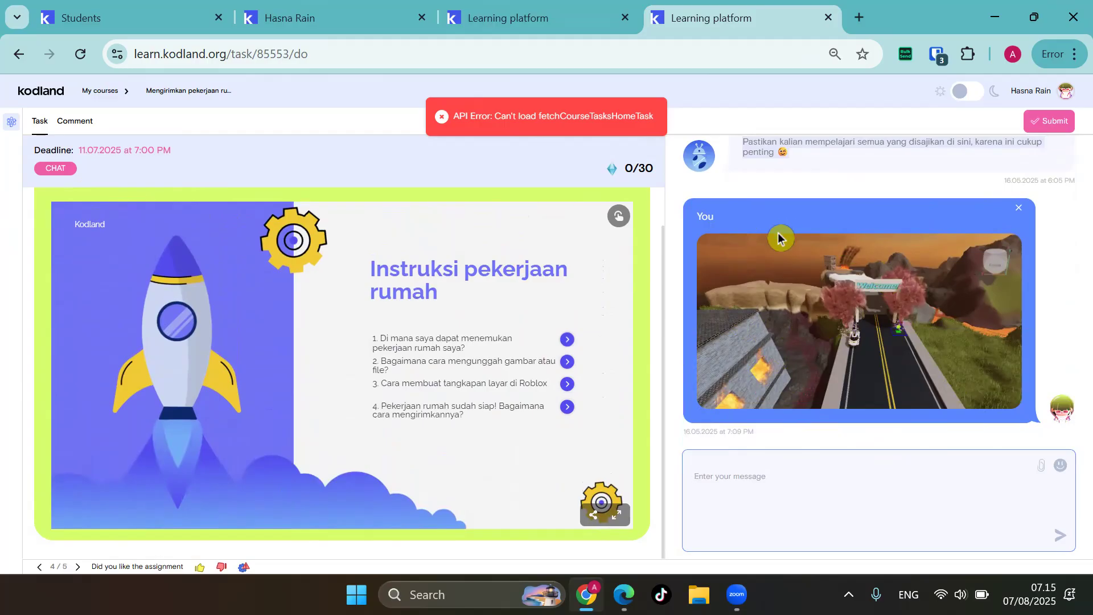
click(1033, 118)
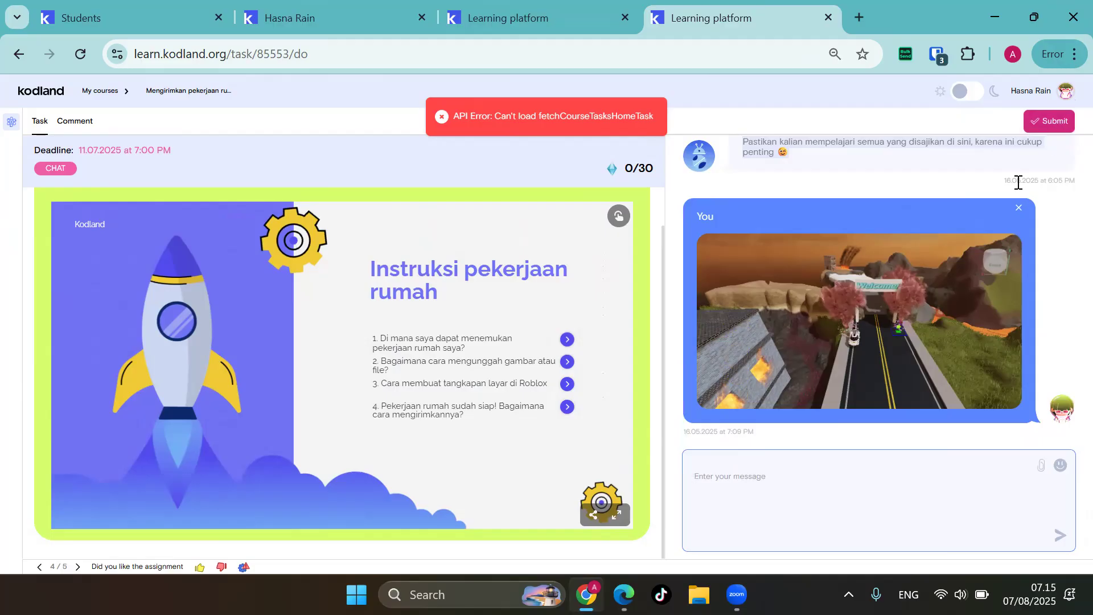
click(813, 488)
click(704, 476)
click(1043, 470)
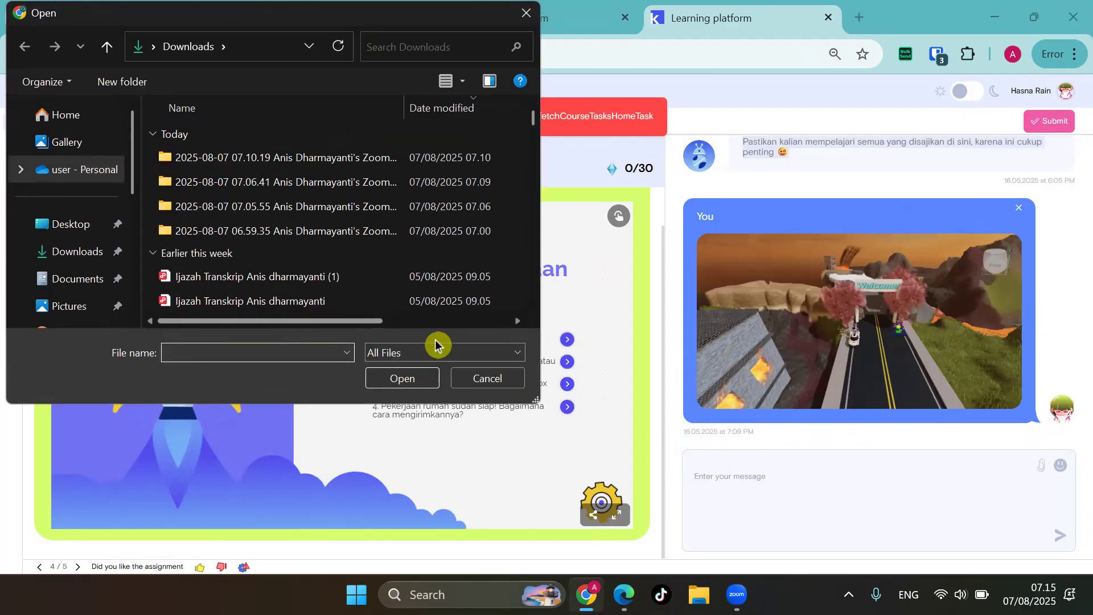
click(461, 378)
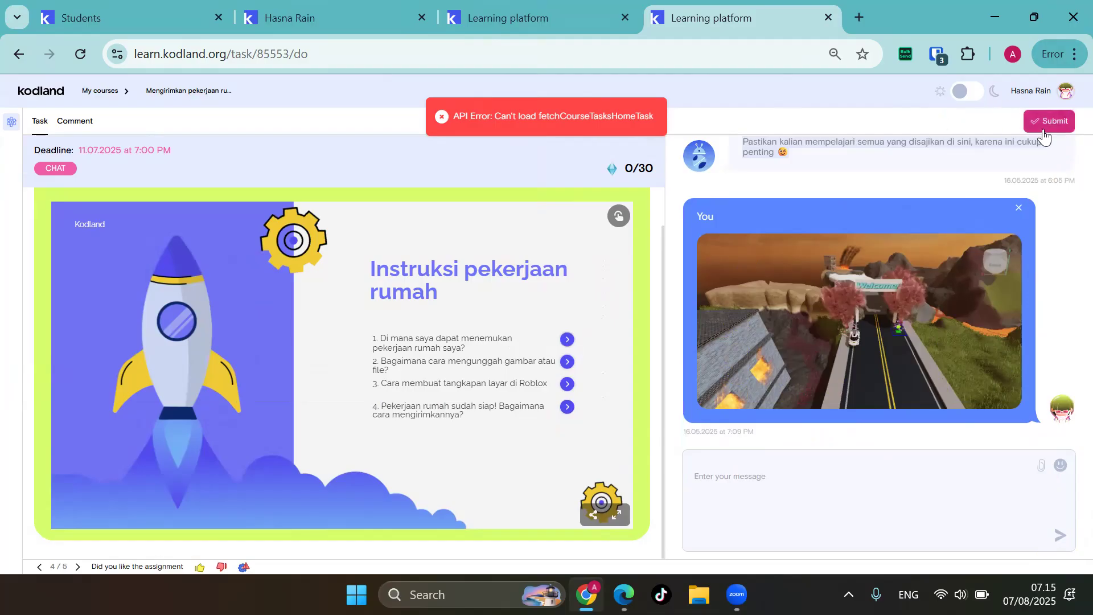
Return to the course's homework list and open the task "Jalan menuju laboratorium!" of lesson M1.L2 Mengedit lanskap.
click(163, 98)
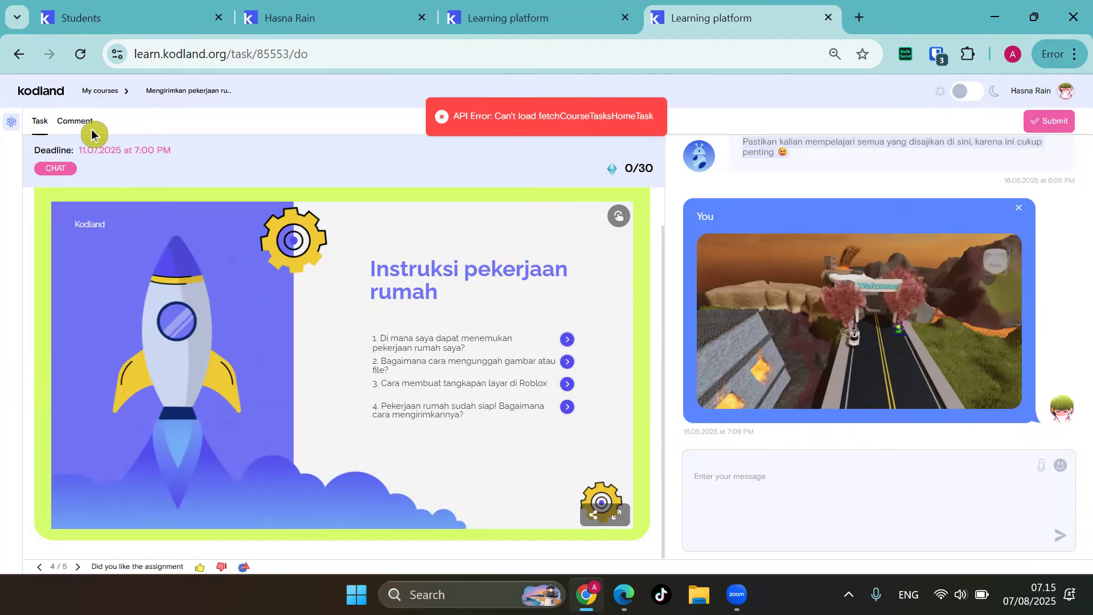
click(104, 91)
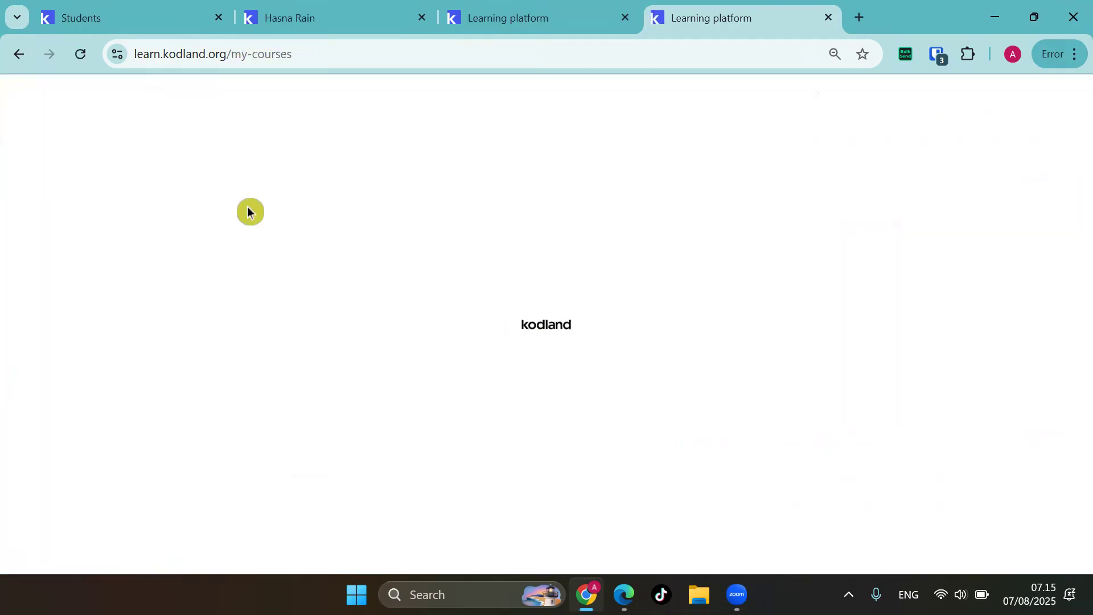
scroll(319, 370, down, 3)
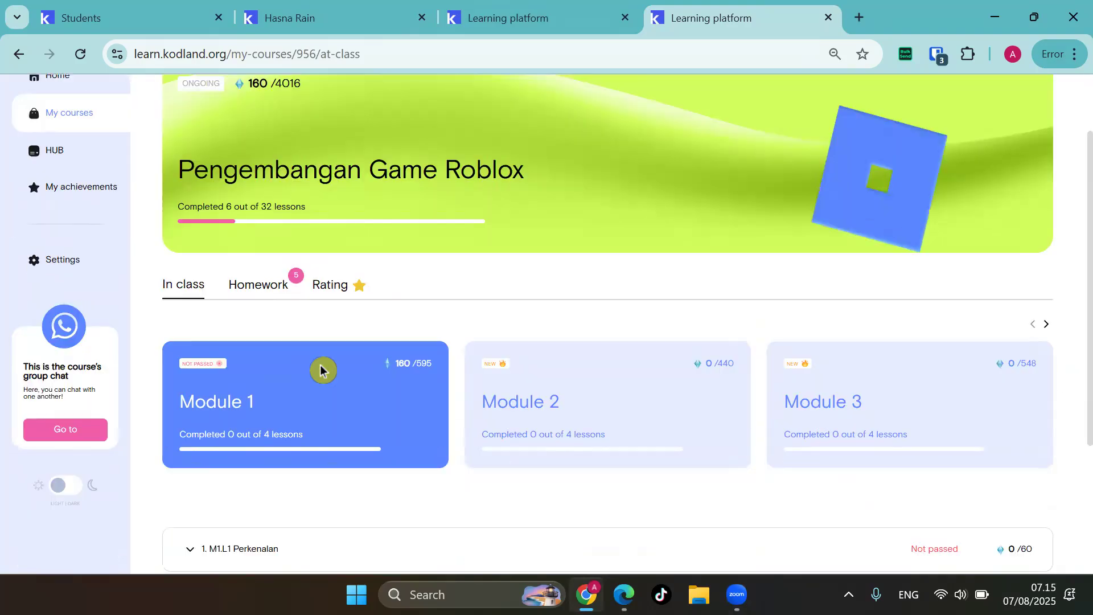
click(265, 233)
scroll(449, 339, down, 2)
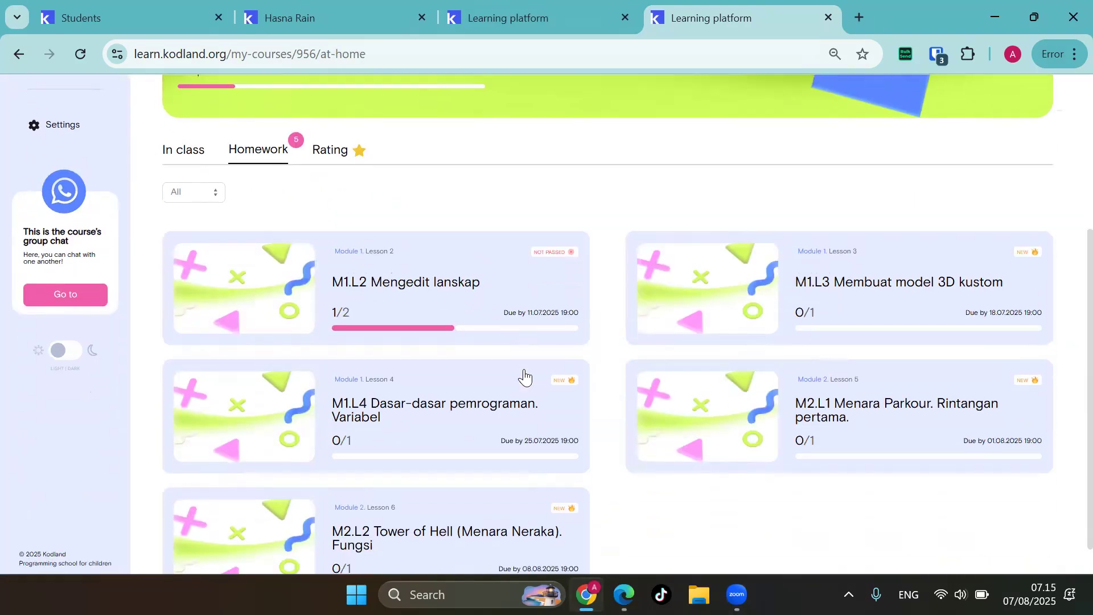
click(361, 265)
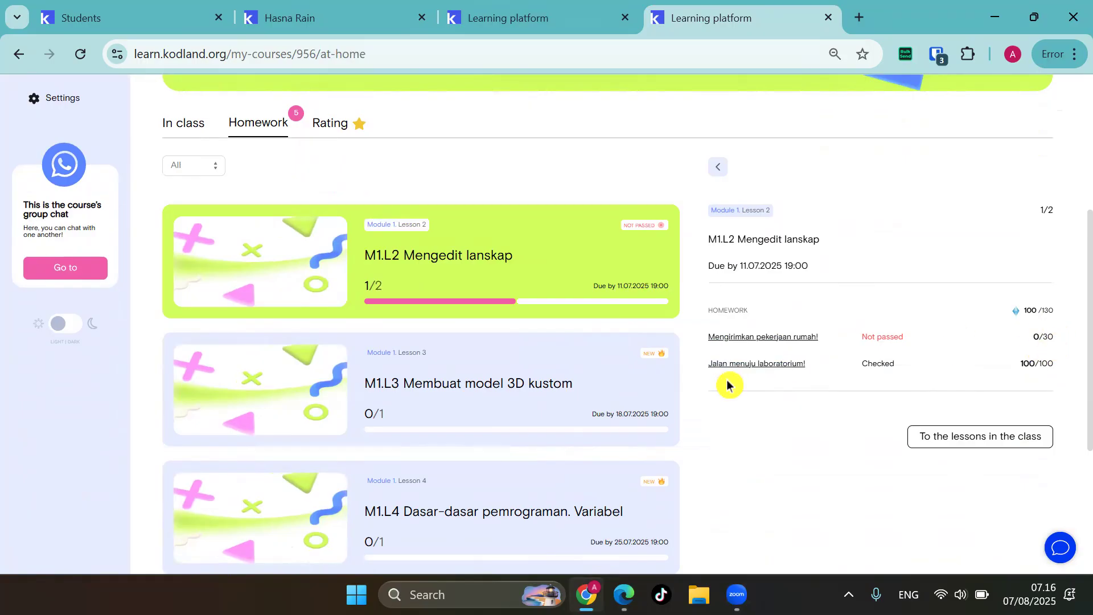
click(769, 369)
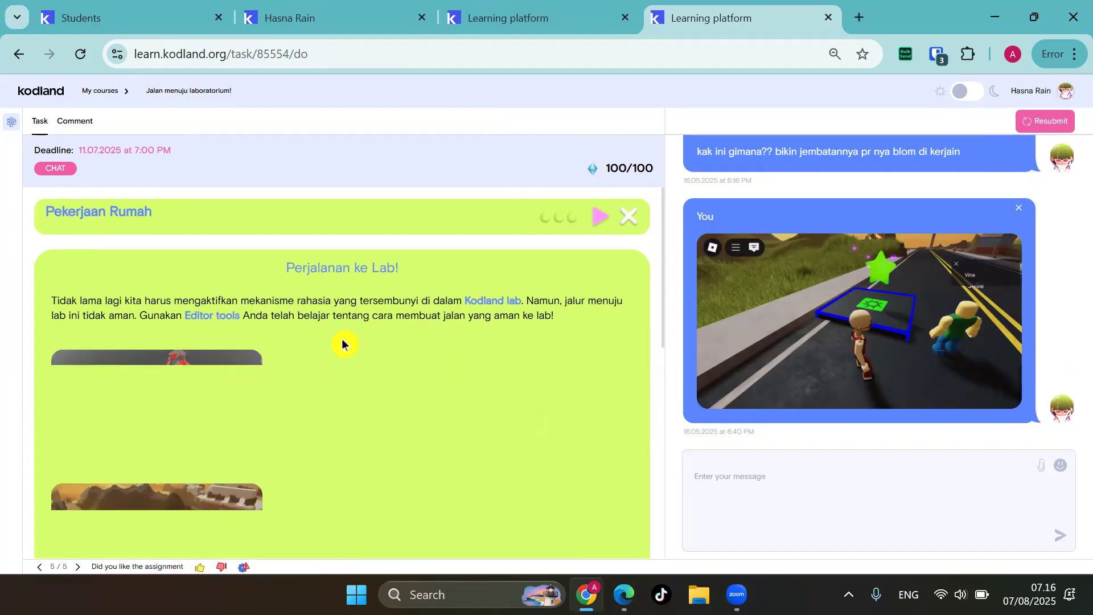
Read through the "Perjalanan ke Lab!" homework description and its example pictures.
scroll(342, 356, down, 10)
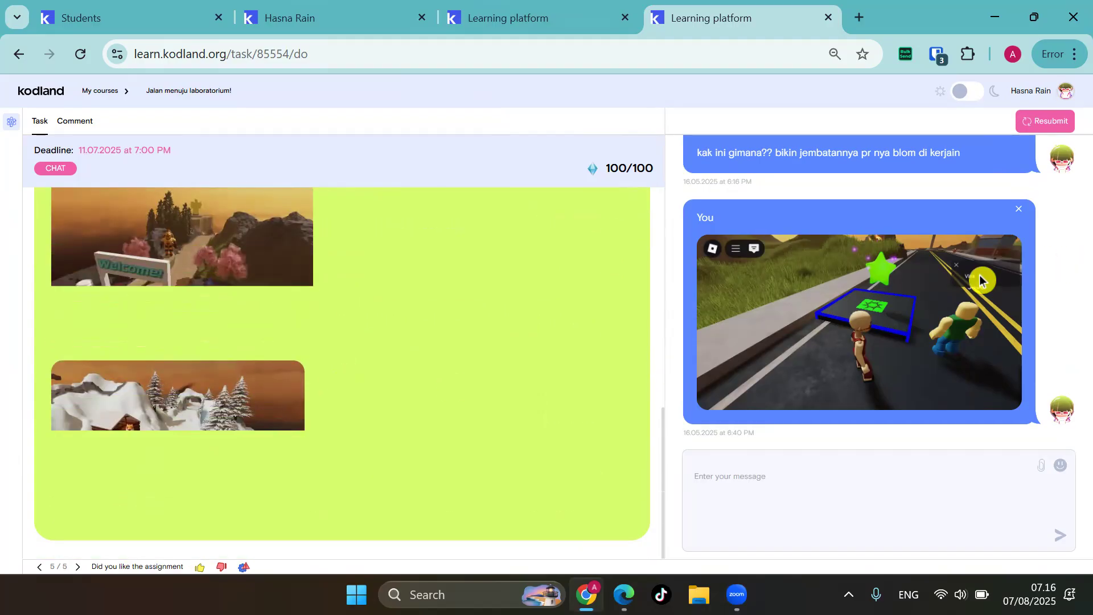
scroll(968, 284, up, 2)
scroll(962, 297, down, 1)
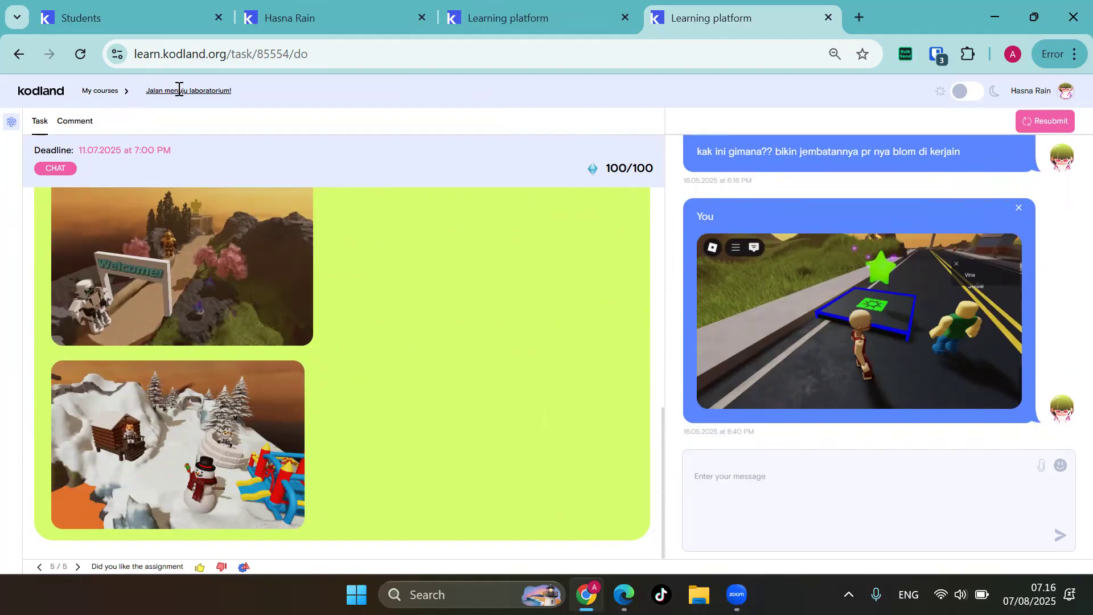
Go back to the course's homework list and review the tasks of lesson M1.L2 Mengedit lanskap.
click(106, 94)
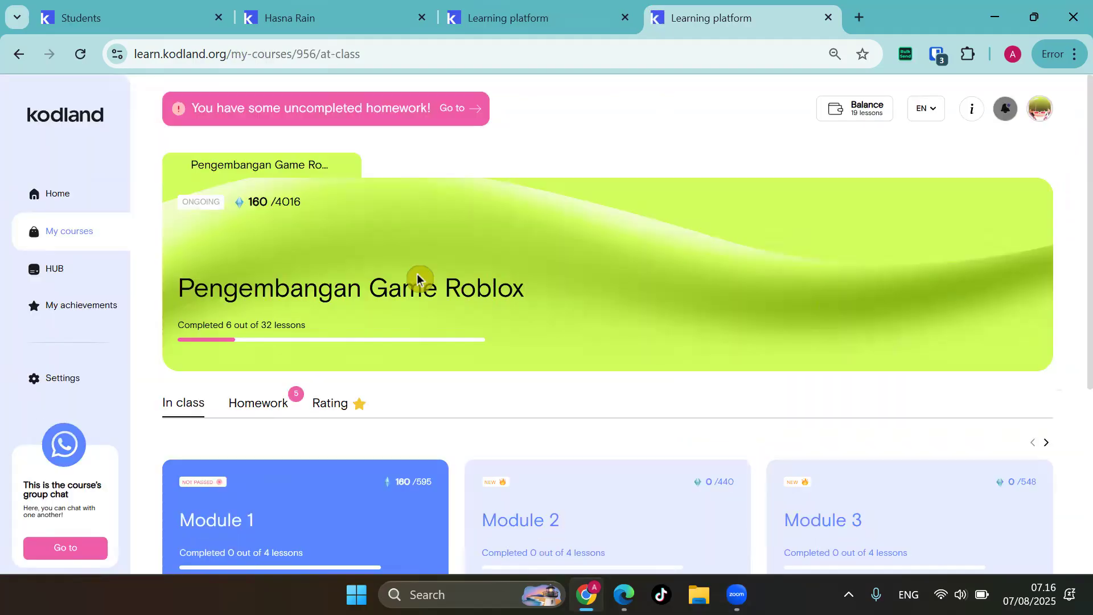
click(264, 405)
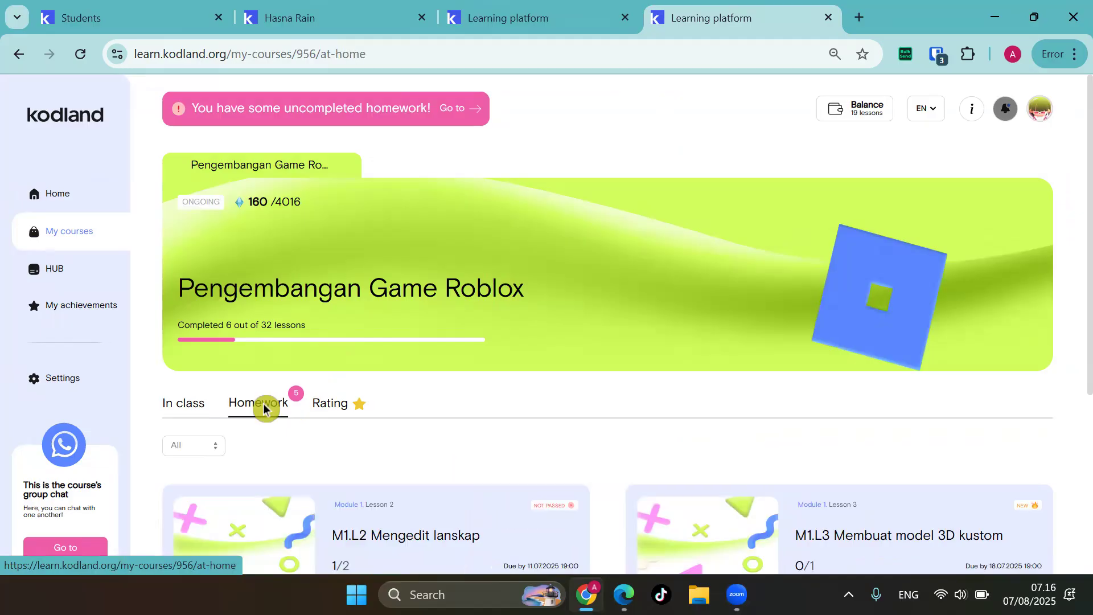
scroll(371, 359, down, 1)
scroll(371, 357, down, 5)
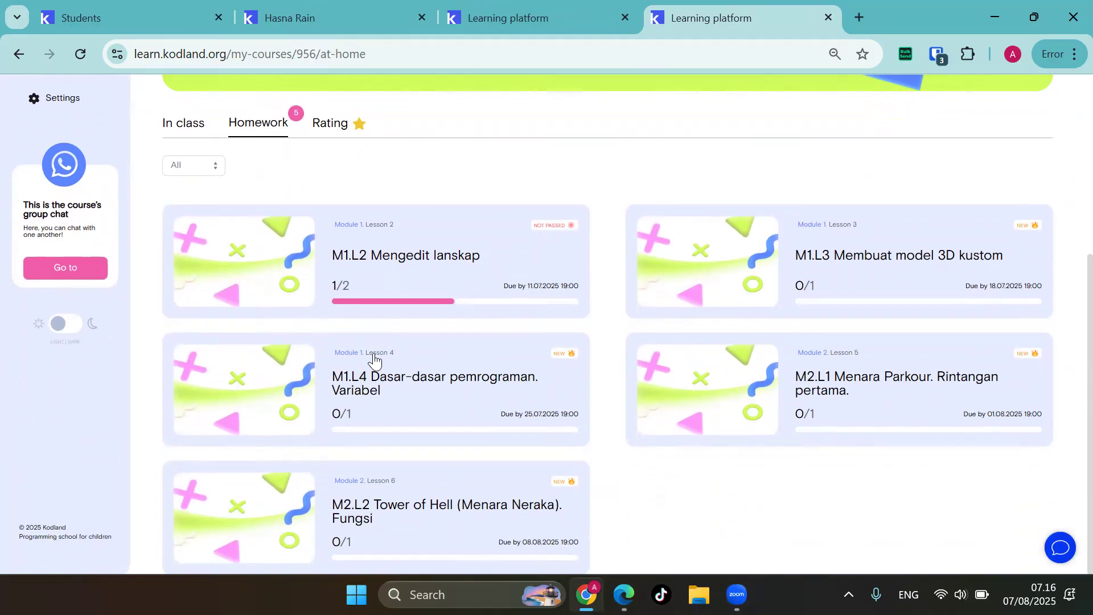
click(429, 284)
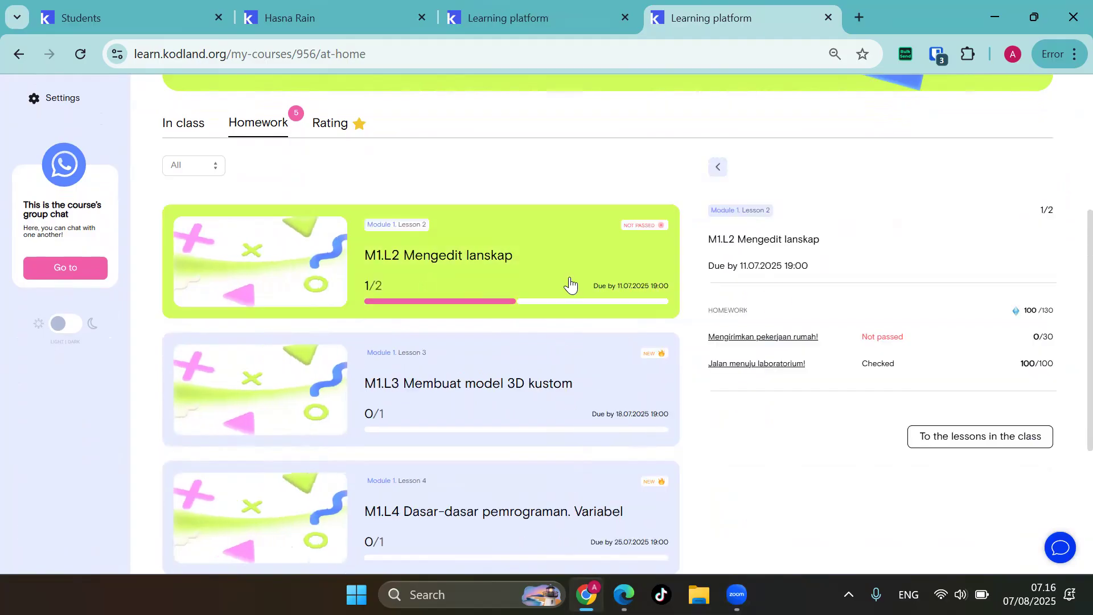
scroll(782, 338, down, 2)
scroll(803, 333, up, 2)
scroll(731, 410, down, 1)
scroll(736, 408, up, 3)
scroll(736, 408, down, 3)
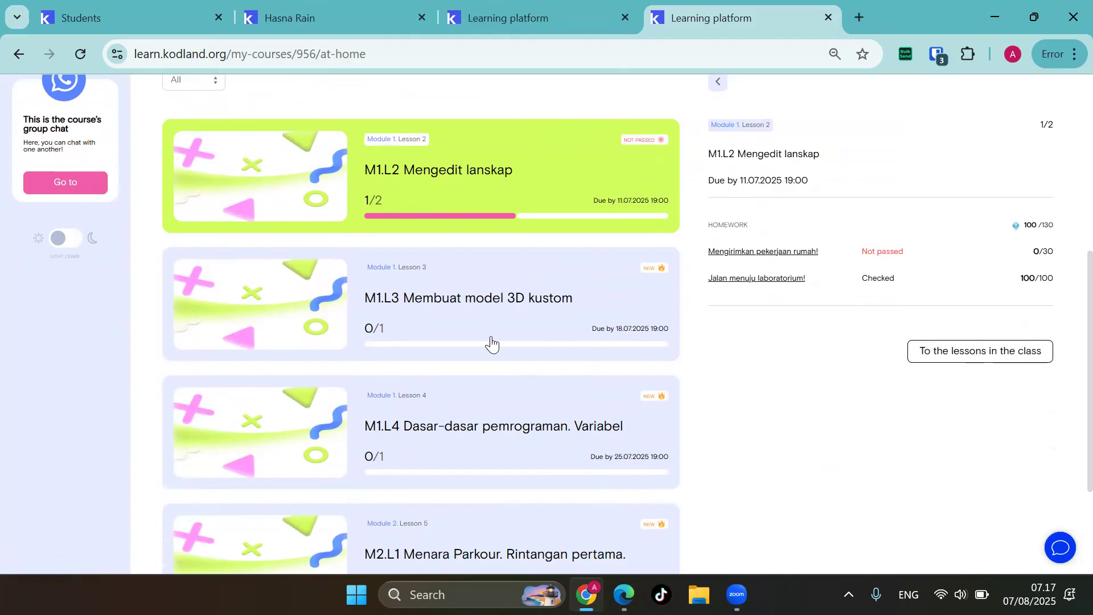
Open the task "Mari membangun rumah!" from the homework of lesson M1.L3 Membuat model 3D kustom.
click(447, 325)
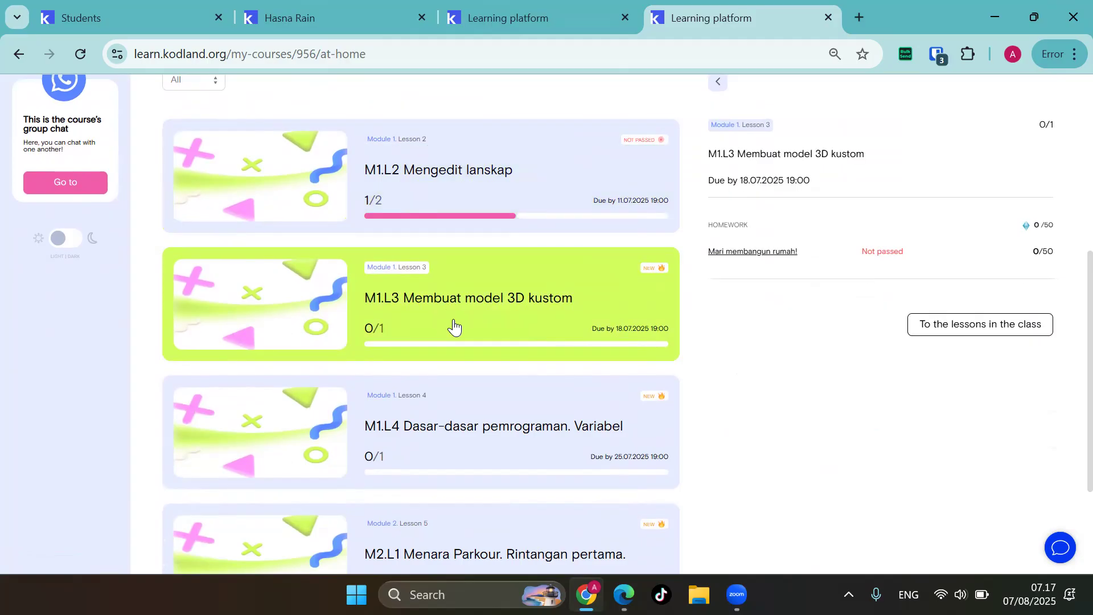
scroll(454, 325, up, 1)
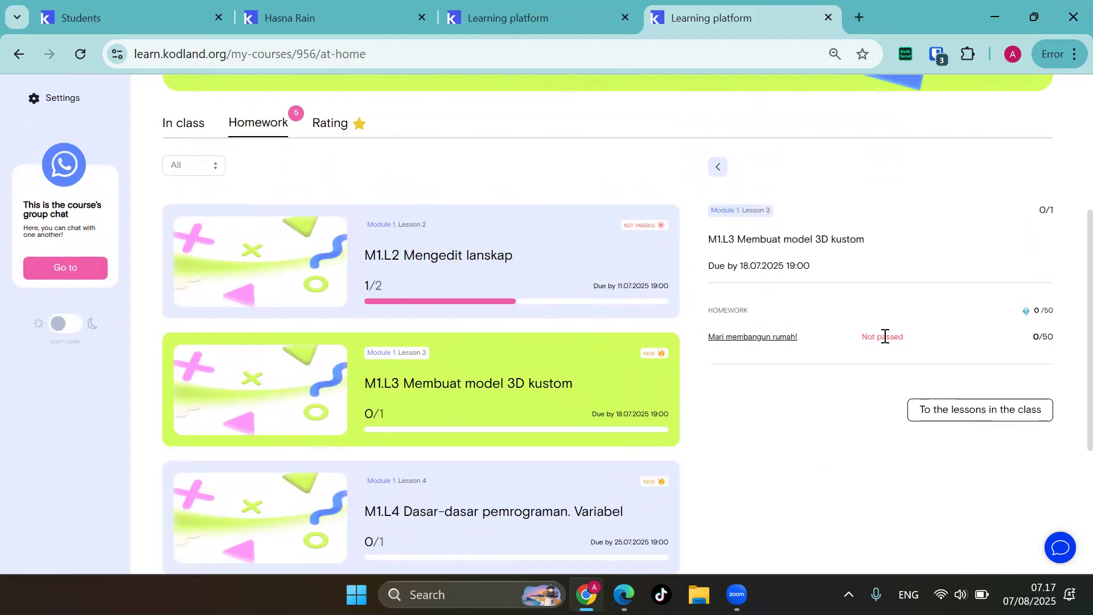
click(747, 340)
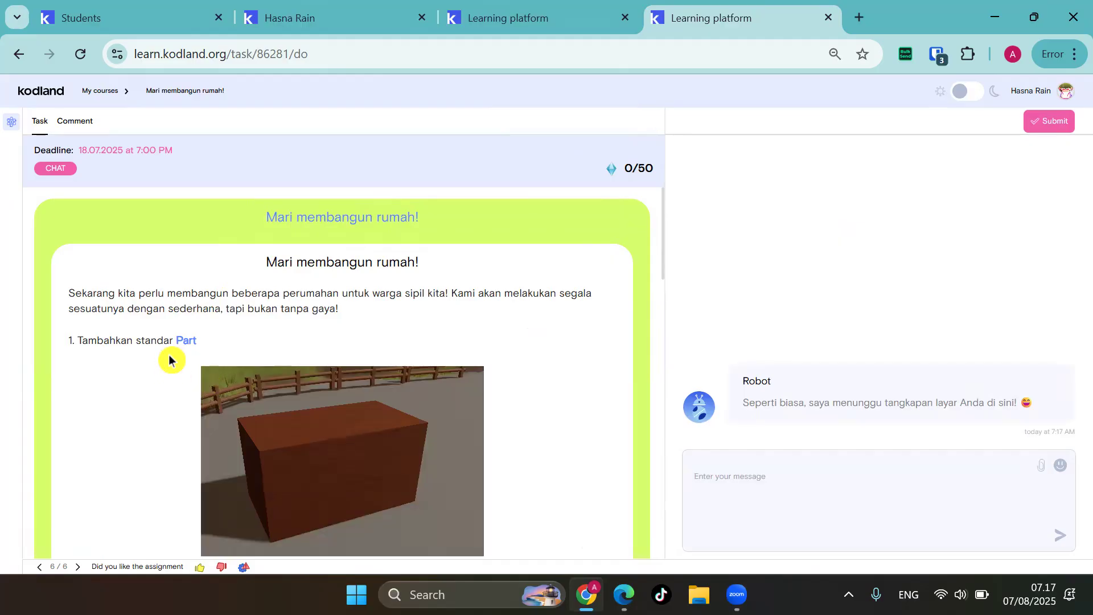
Read the house-building instructions from adding the roof through the final details and screenshot request.
scroll(316, 364, down, 5)
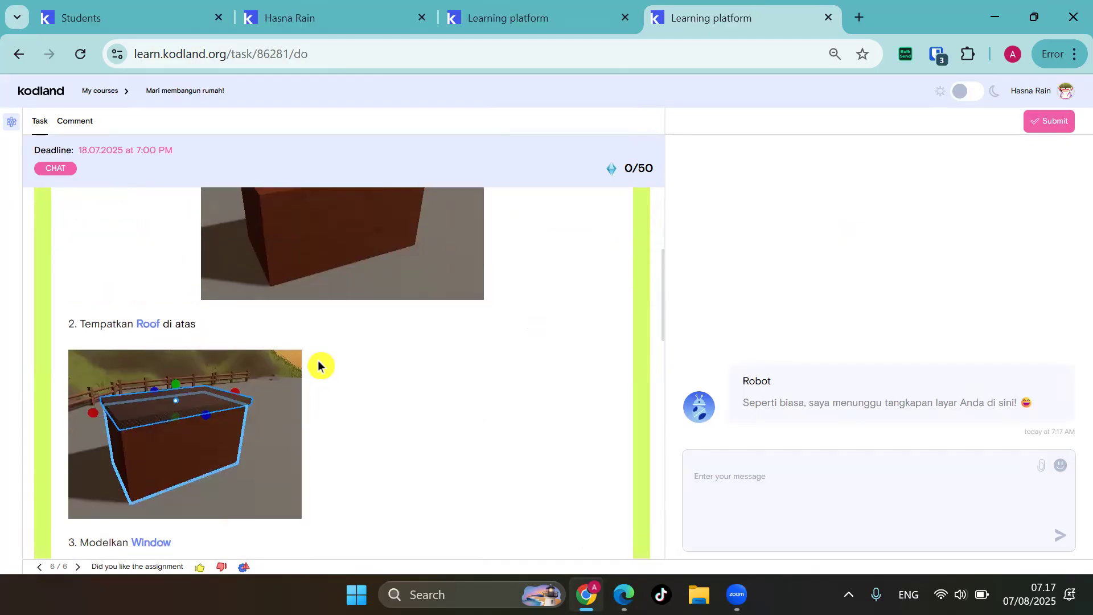
scroll(318, 360, down, 2)
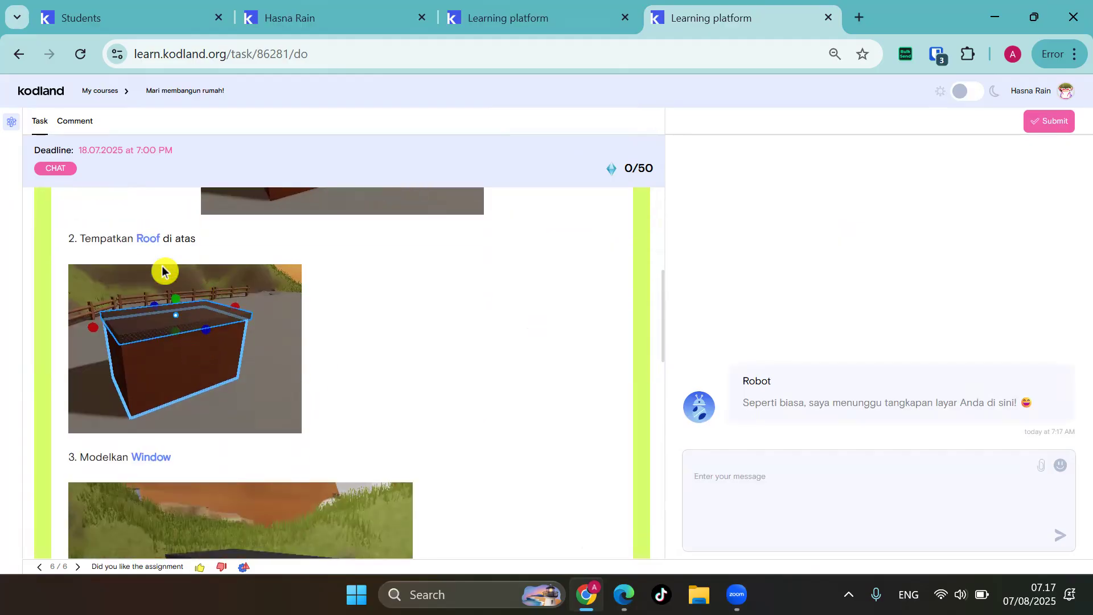
scroll(385, 375, down, 3)
scroll(245, 350, down, 5)
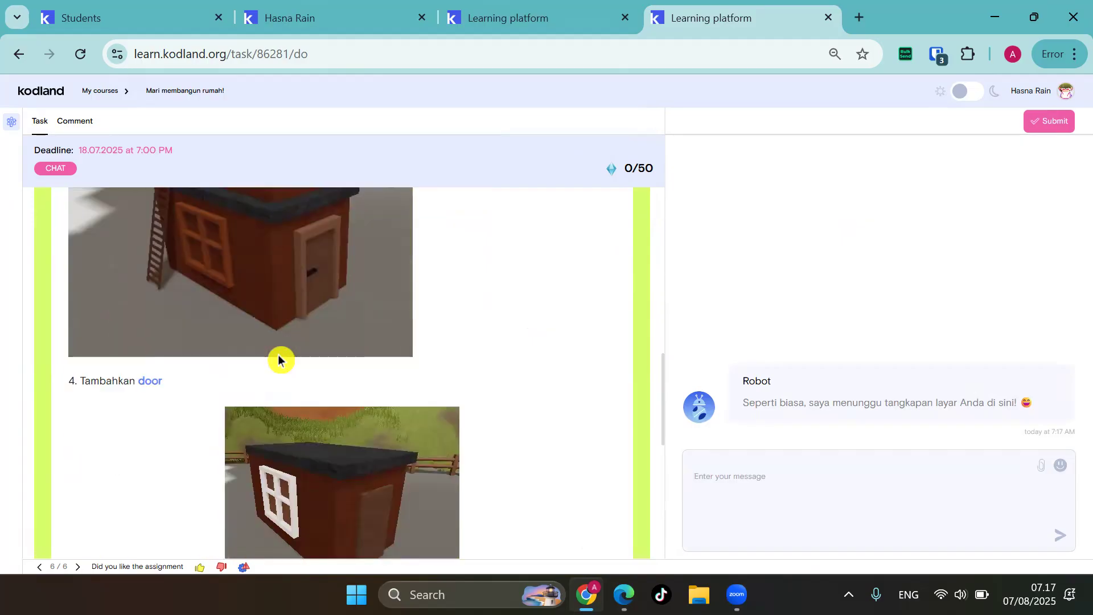
scroll(278, 358, down, 7)
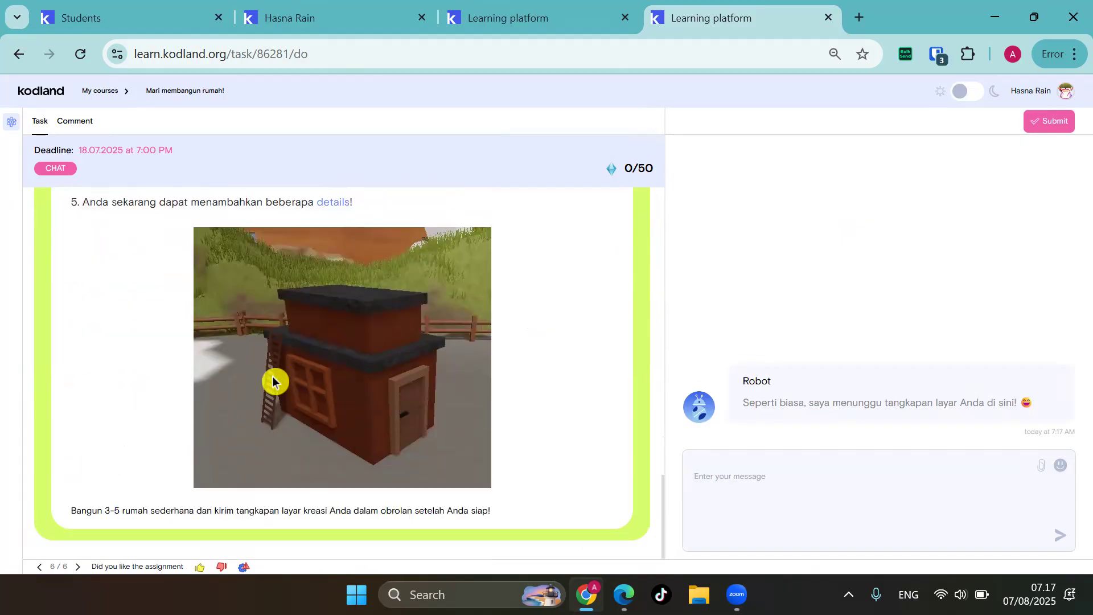
Return to the homework list and open the task "Jembatan yang menghilang!" of lesson M2.L2 Tower of Hell (Menara Neraka). Fungsi.
click(102, 92)
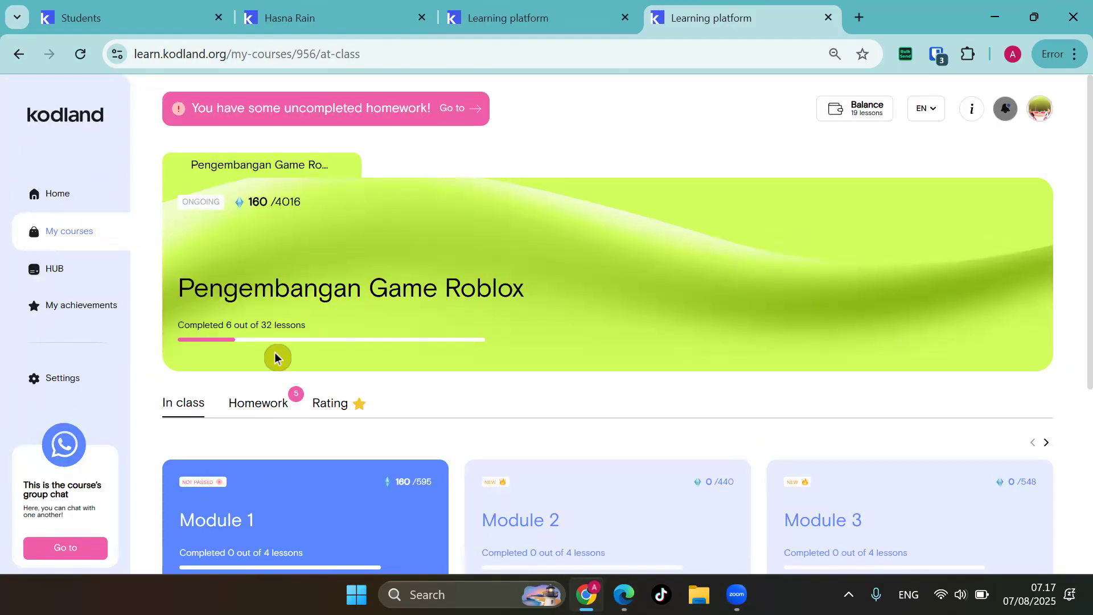
click(248, 408)
scroll(473, 361, down, 5)
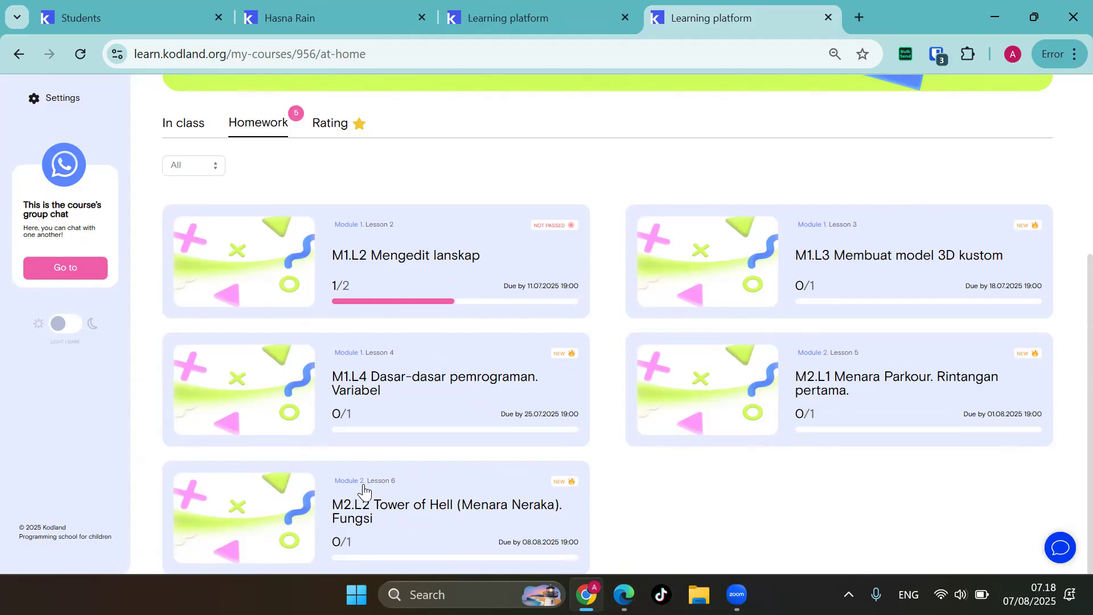
click(395, 502)
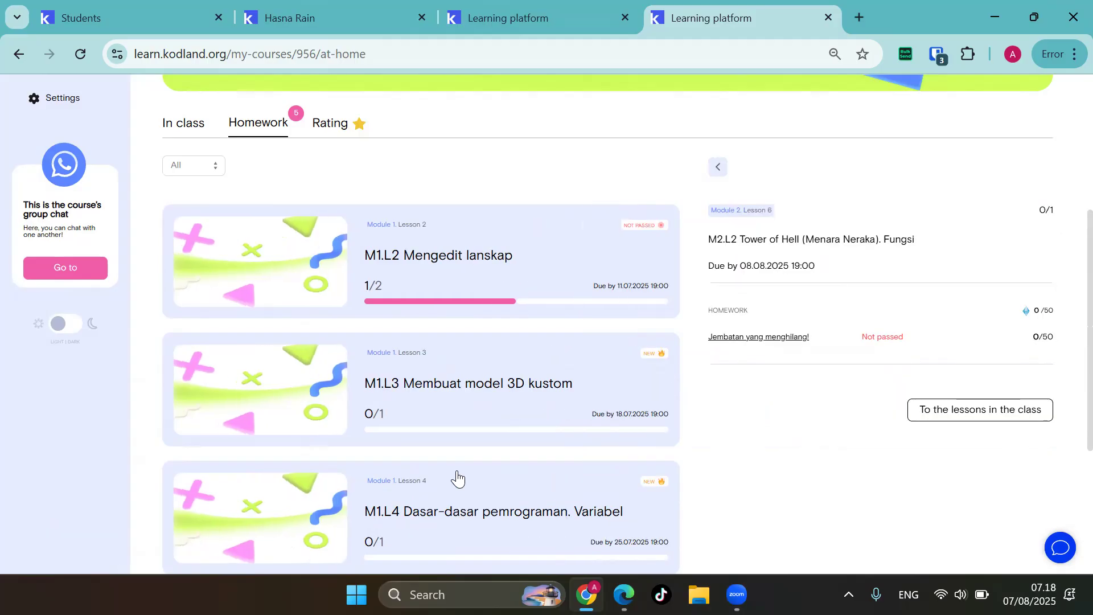
scroll(808, 397, down, 5)
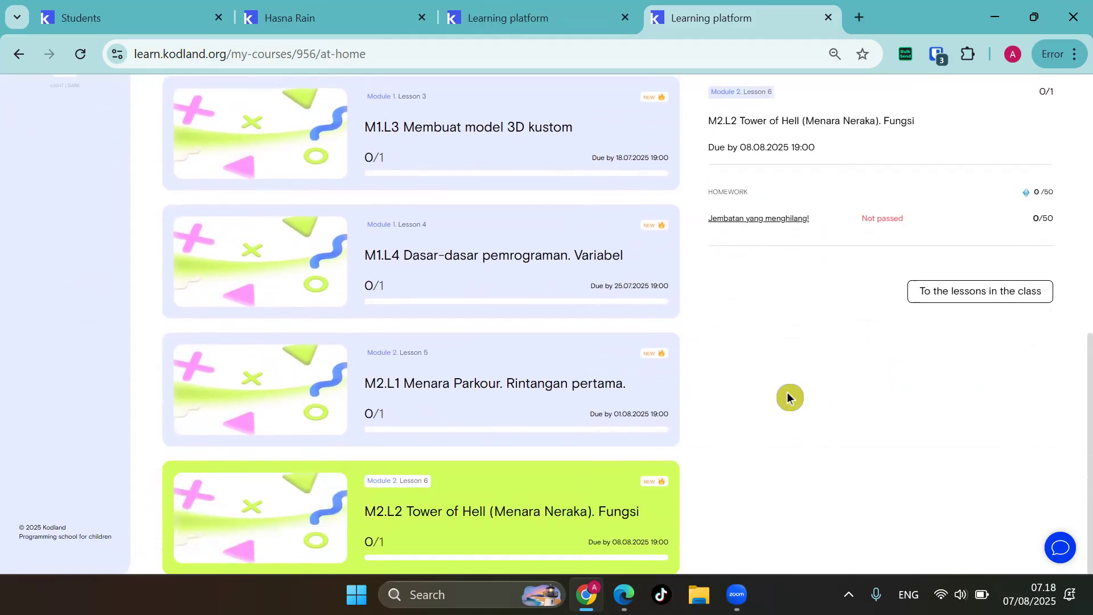
click(776, 221)
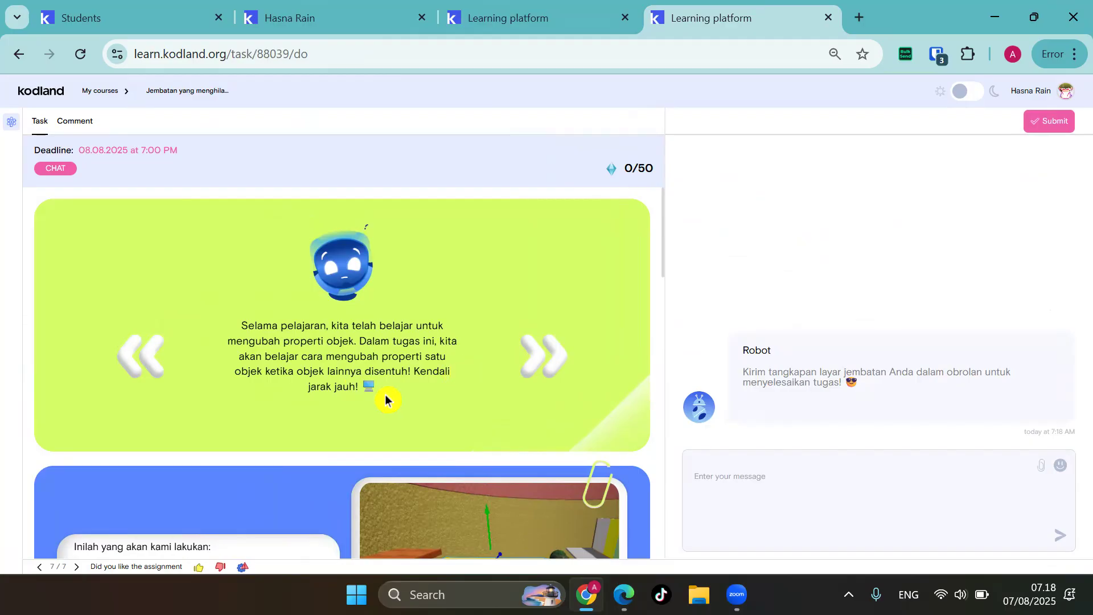
Read the disappearing-bridge task from its overview through the block placement instructions to the bridge script.
scroll(385, 391, down, 4)
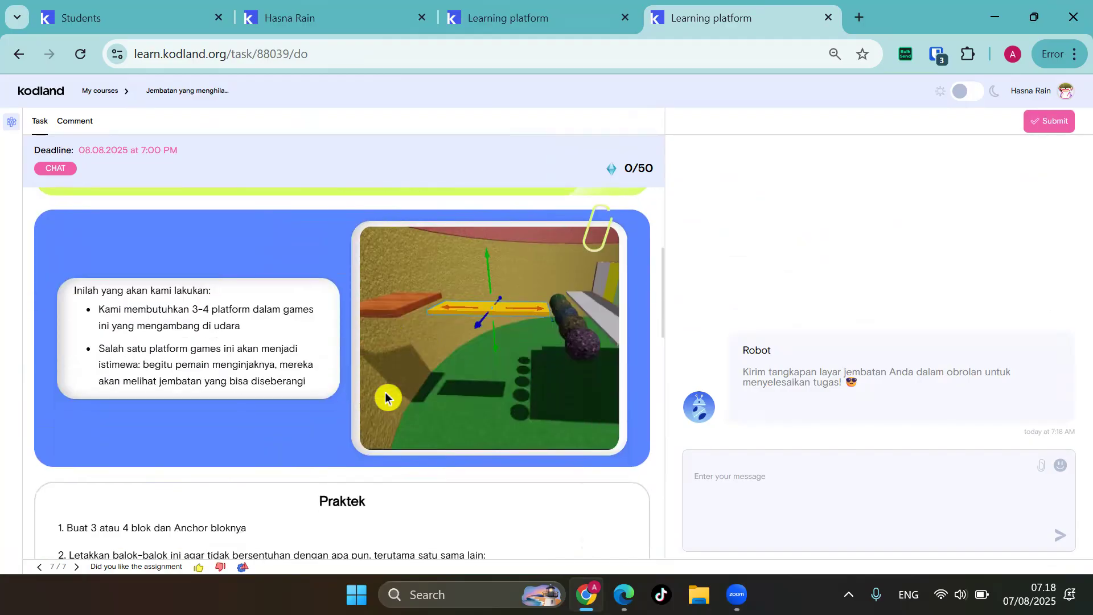
scroll(489, 388, down, 4)
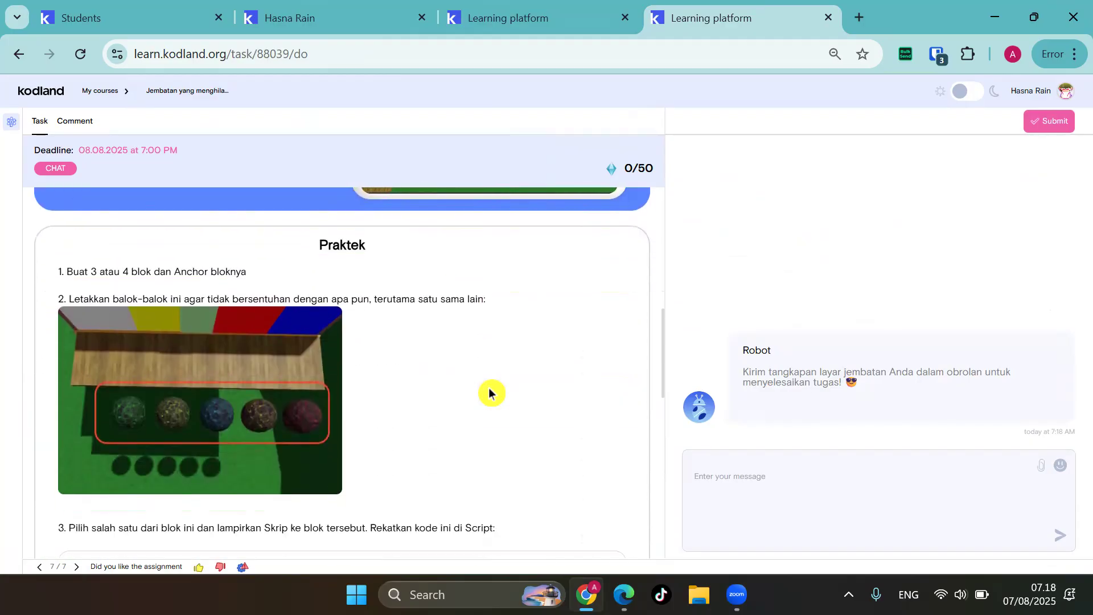
scroll(339, 402, down, 4)
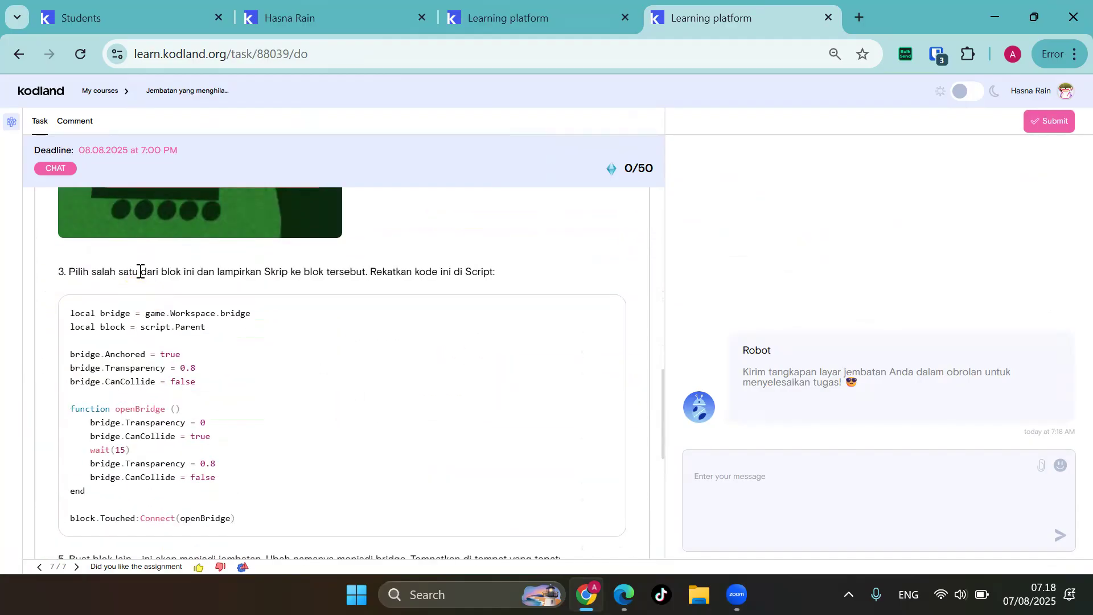
scroll(310, 368, down, 1)
scroll(309, 366, up, 1)
scroll(309, 366, down, 1)
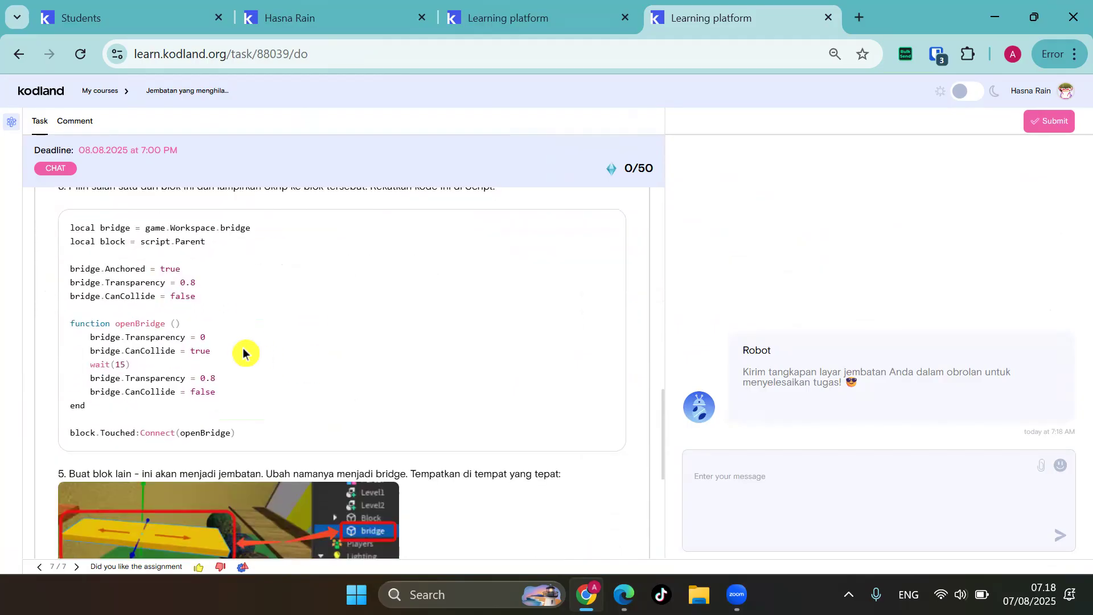
Highlight the whole bridge script in instruction 3, clear the selection and review the block placement picture in instruction 2.
drag(69, 228, 281, 454)
click(392, 343)
scroll(391, 350, up, 6)
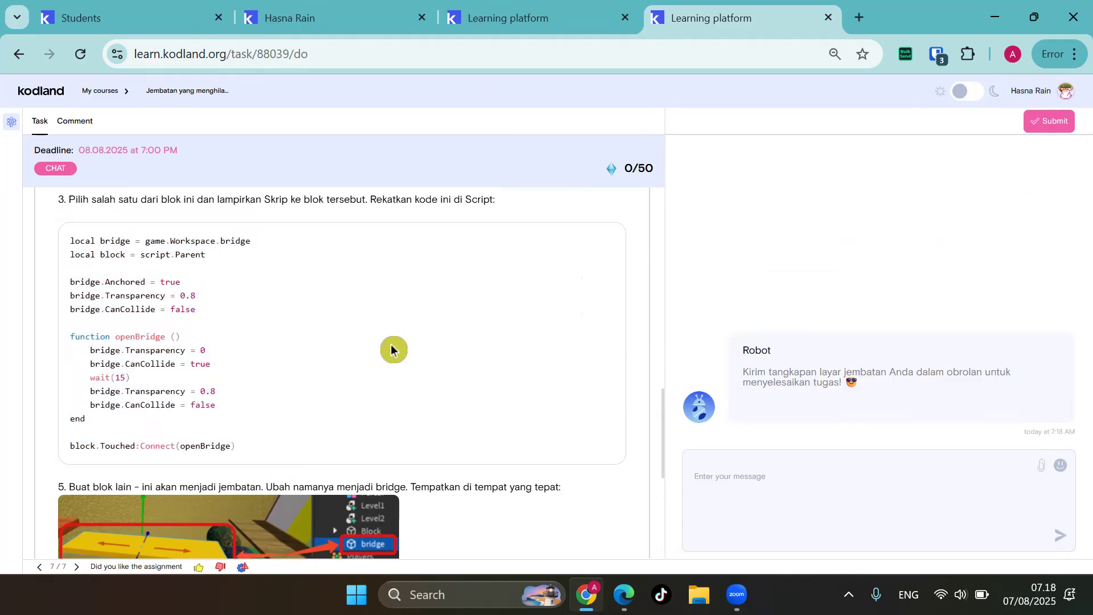
scroll(392, 356, down, 2)
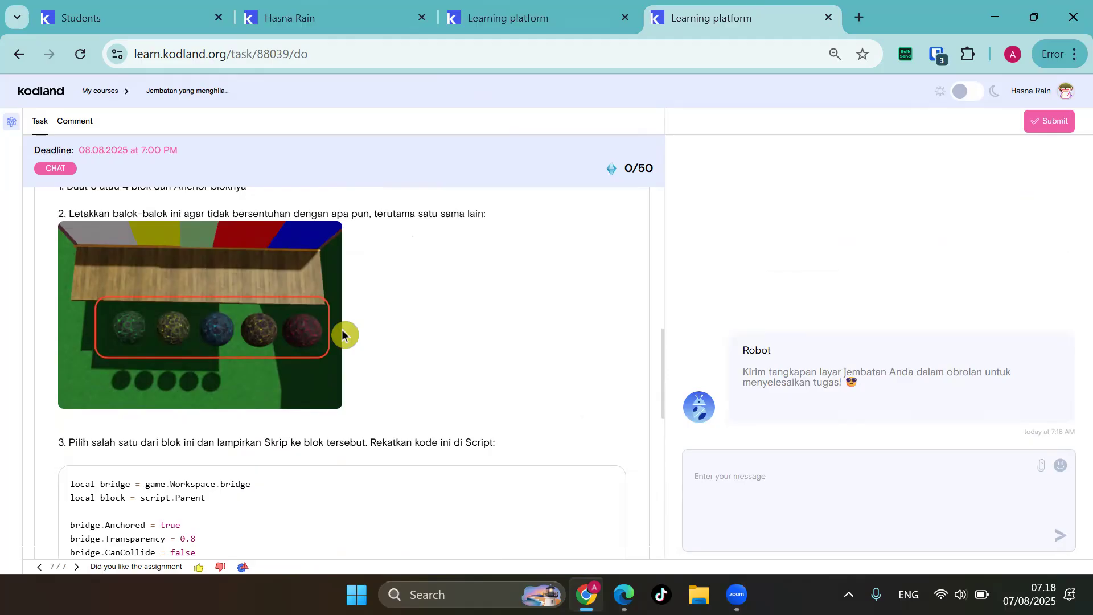
Highlight the bridge script once more, clear the selection and continue to instruction 5 on creating the bridge block.
scroll(342, 328, down, 3)
drag(70, 230, 246, 434)
click(309, 400)
scroll(313, 398, down, 3)
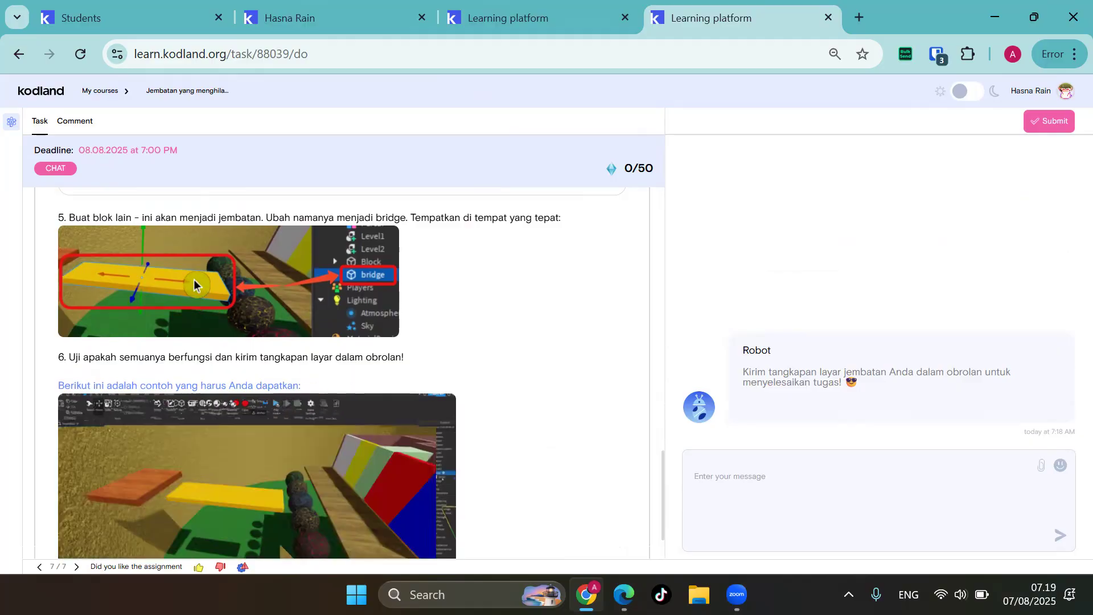
Review instructions 5 and 6 with the example result, and place the cursor in the task chat's message field.
scroll(229, 420, down, 2)
scroll(227, 422, up, 2)
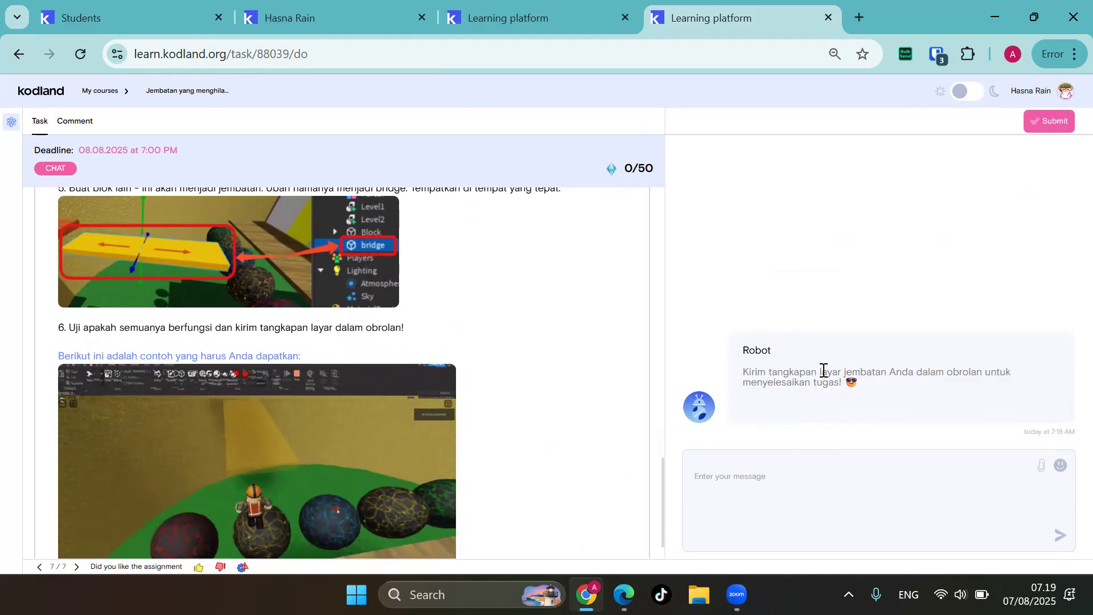
click(753, 471)
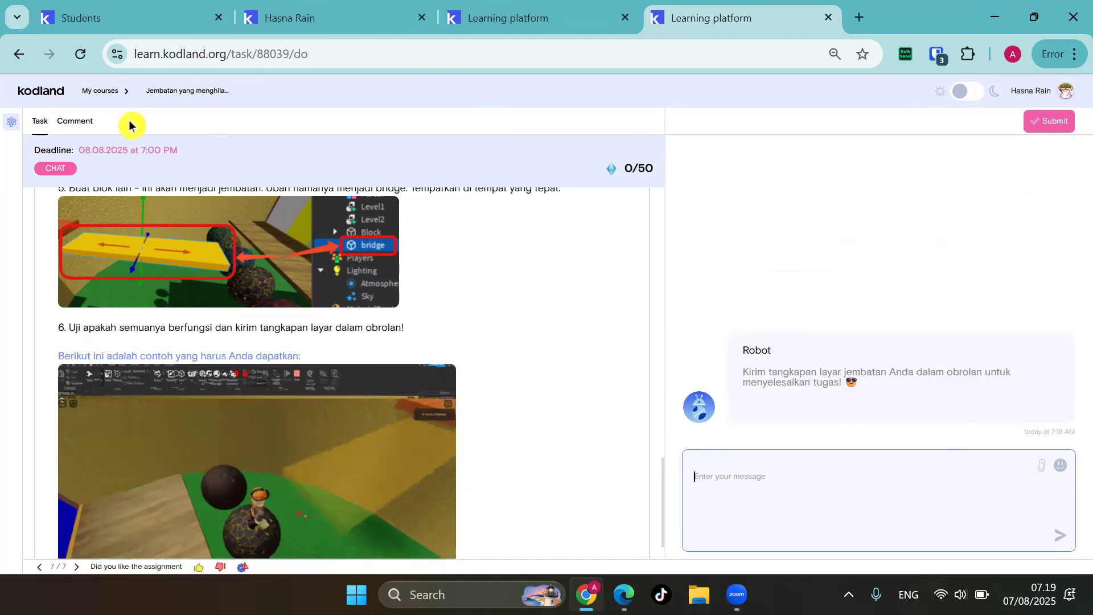
Leave the task for the Pengembangan Game Roblox course page and show its homework list.
click(103, 94)
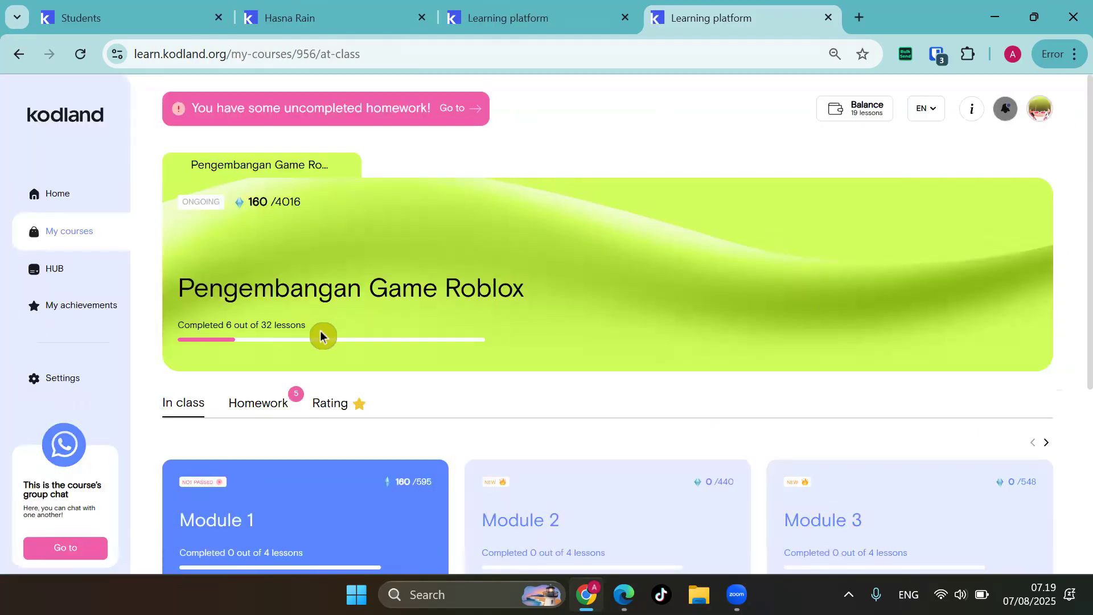
scroll(296, 319, down, 2)
click(261, 317)
scroll(421, 341, down, 3)
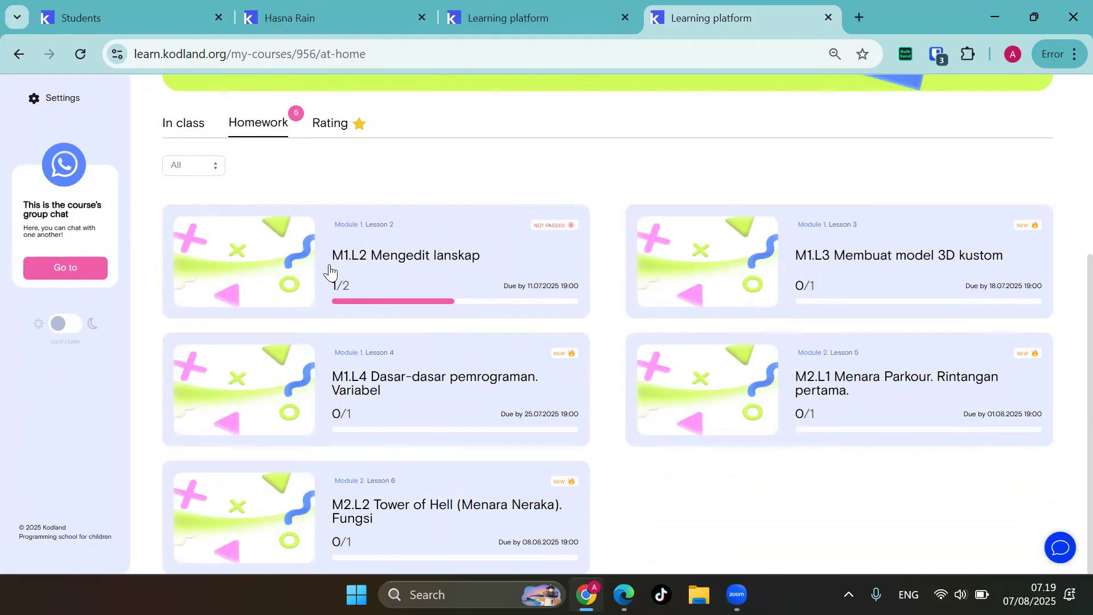
Show the in-class lessons of Module 1, and expand and collapse the lesson M1.L1 Perkenalan.
click(199, 136)
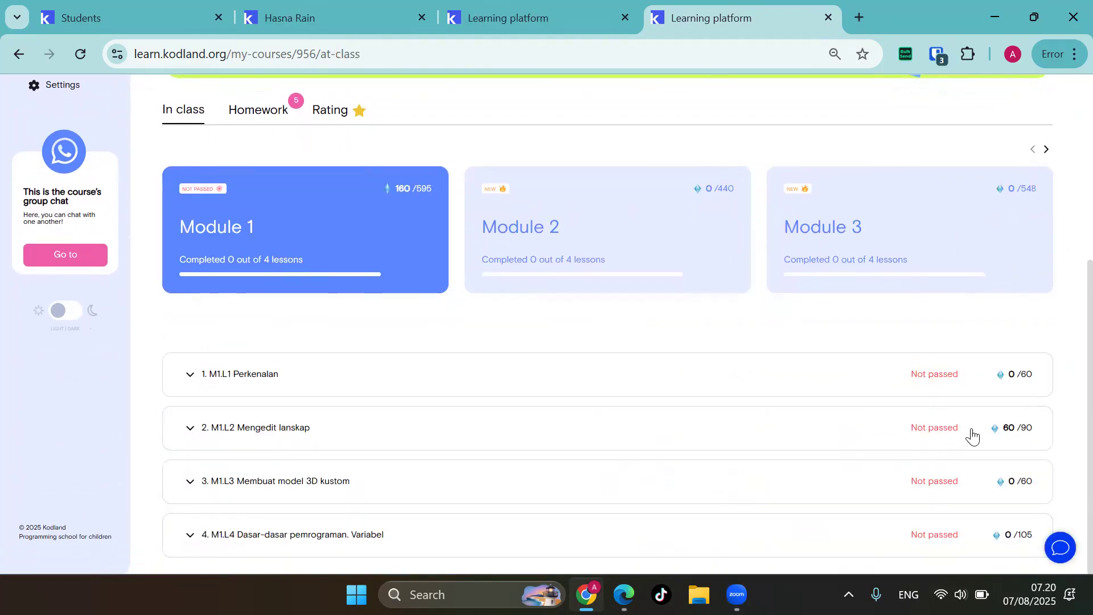
click(958, 371)
click(198, 375)
scroll(280, 402, up, 5)
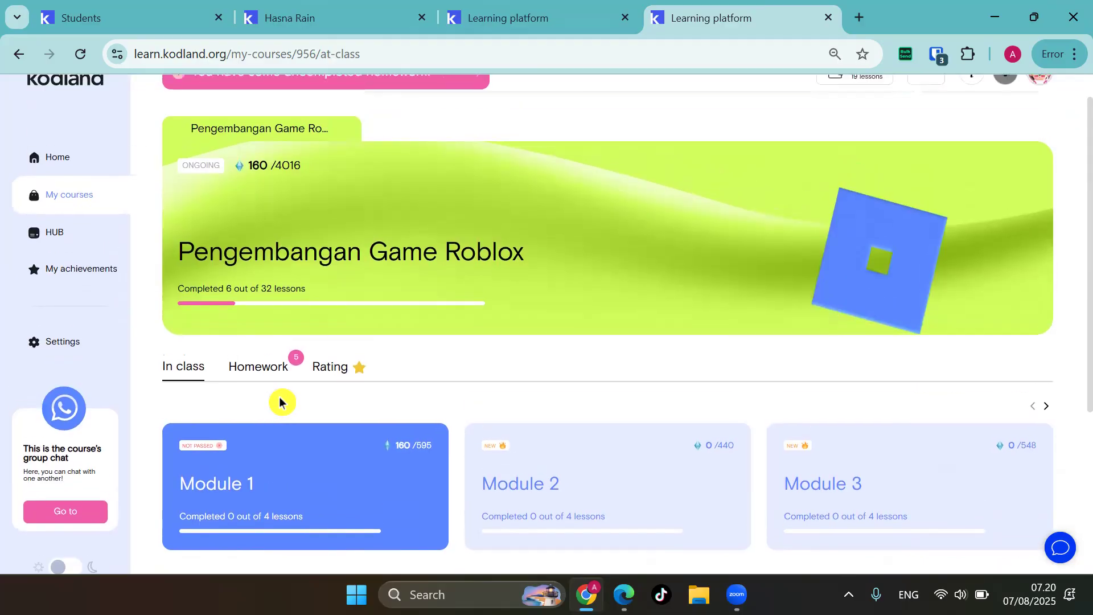
Switch from the in-class lessons back to the course's homework list.
scroll(289, 406, down, 4)
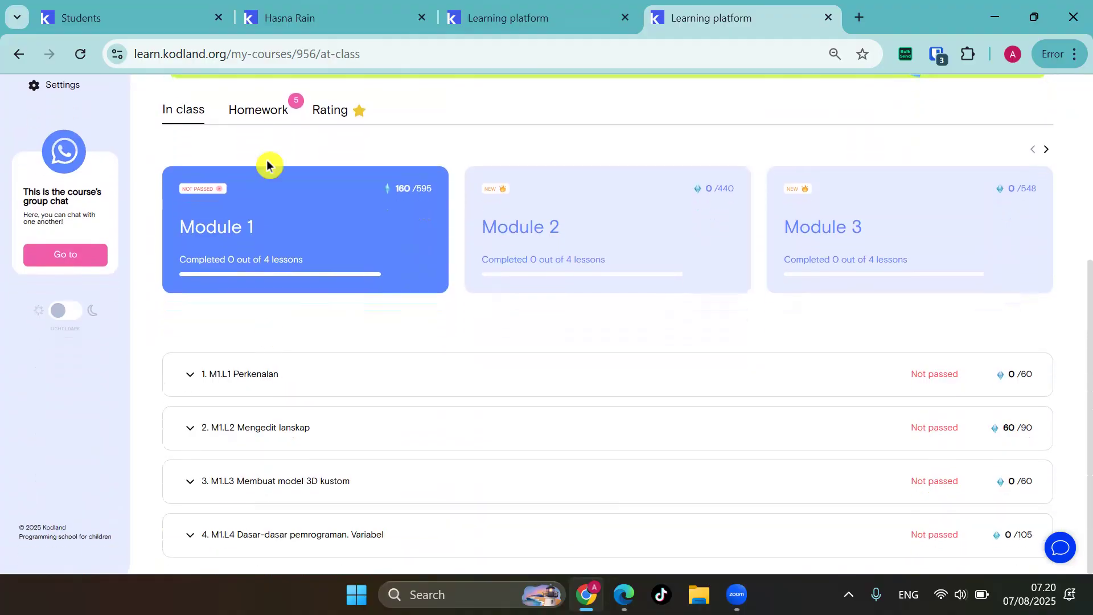
click(258, 117)
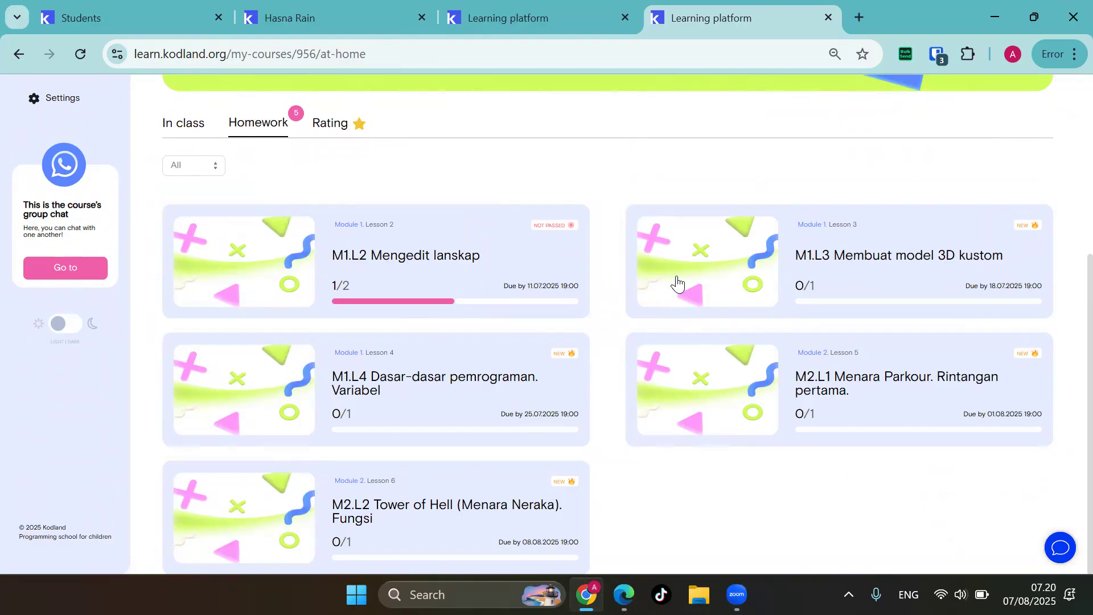
click(798, 500)
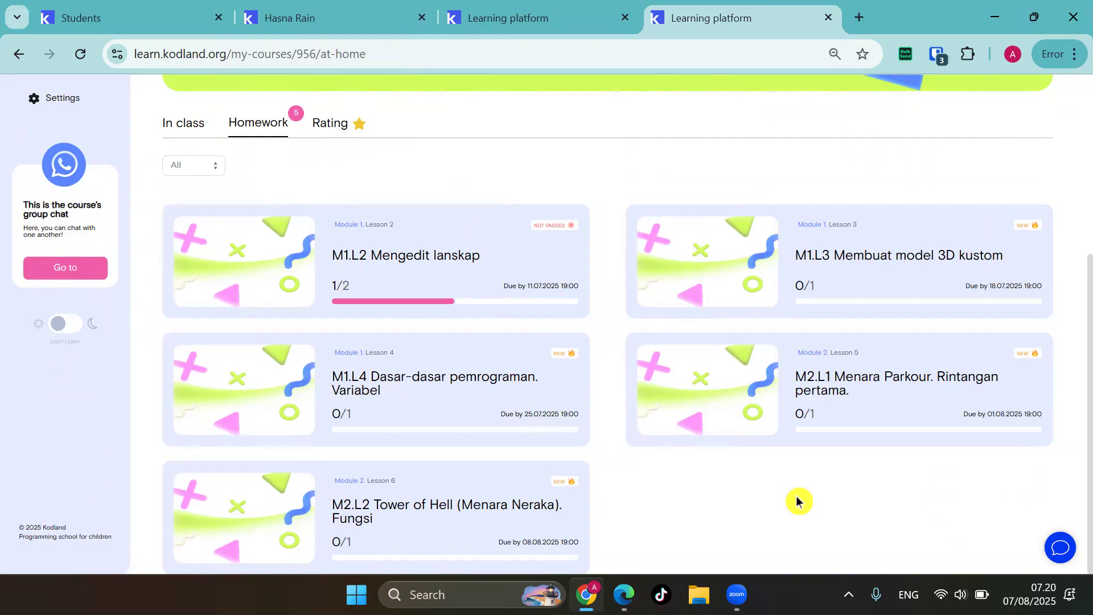